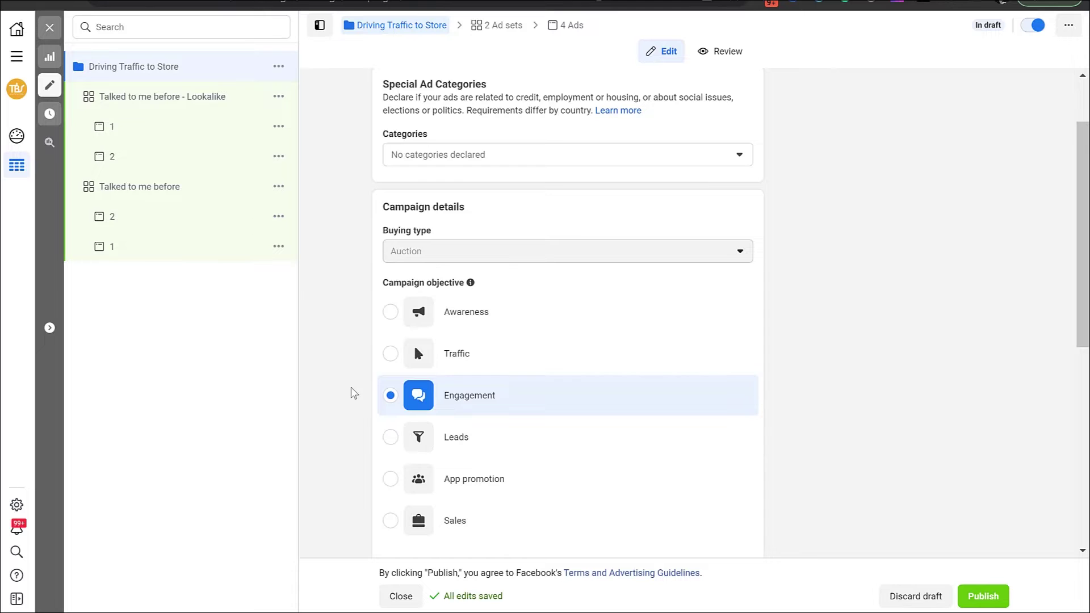
# - Scroll the campaign settings down to review the $300.00 lifetime Advantage Campaign Budget
pyautogui.scroll(-7, 354, 393)
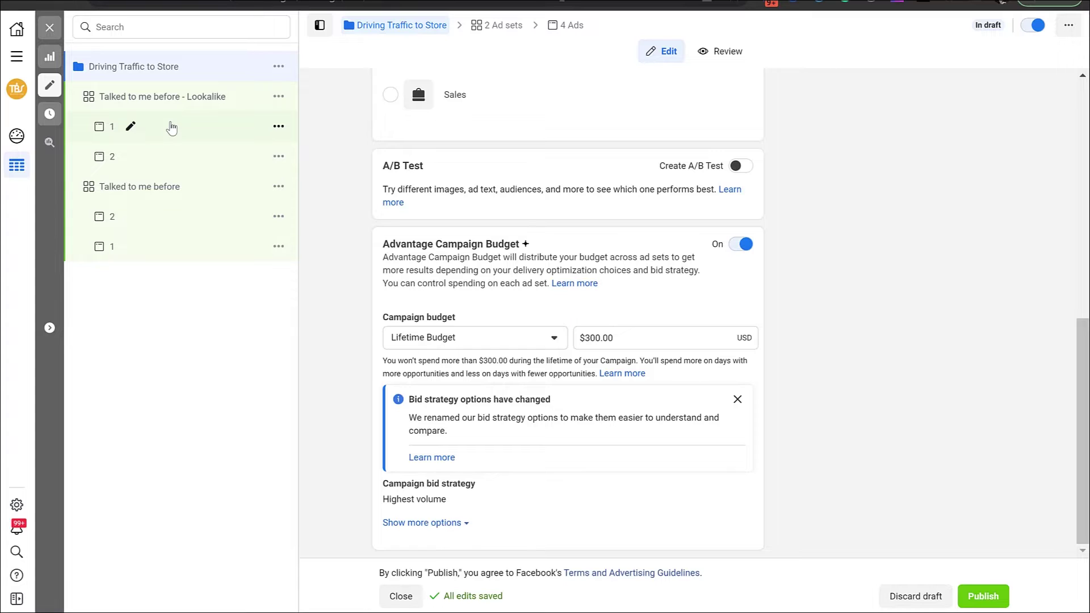
# - Open ad 2, then review the 'Talked to me before - Lookalike' ad set's Click to message settings
pyautogui.click(193, 159)
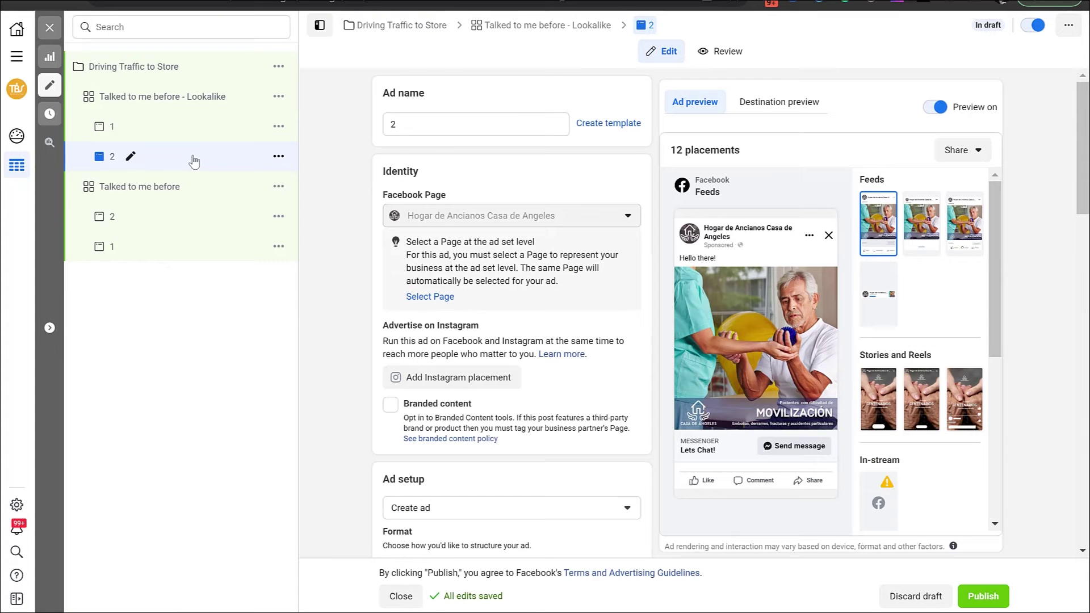
pyautogui.click(226, 100)
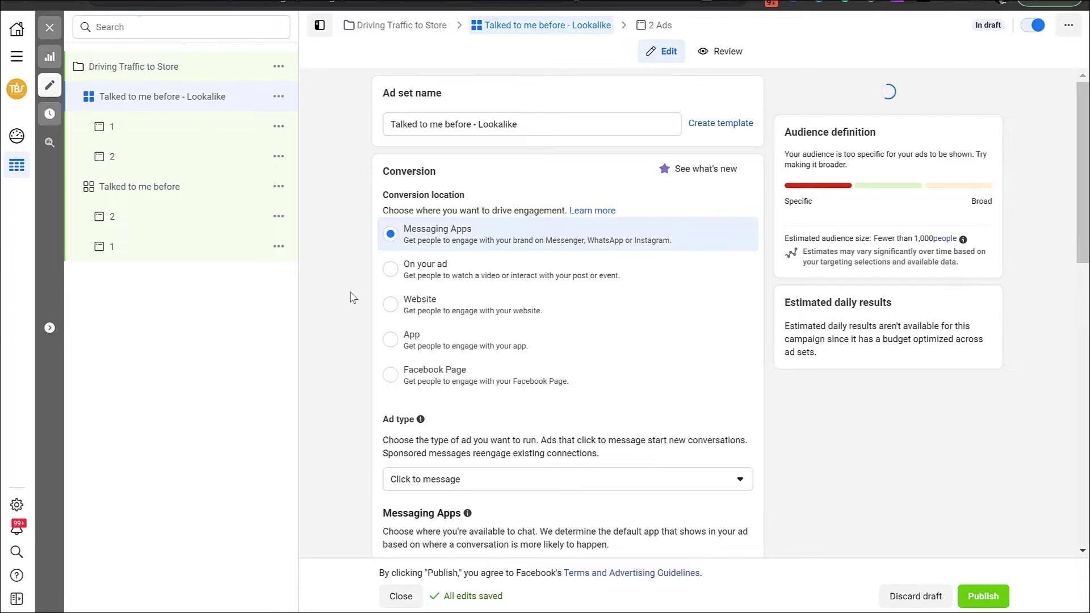
pyautogui.scroll(-2, 350, 297)
pyautogui.scroll(-3, 351, 297)
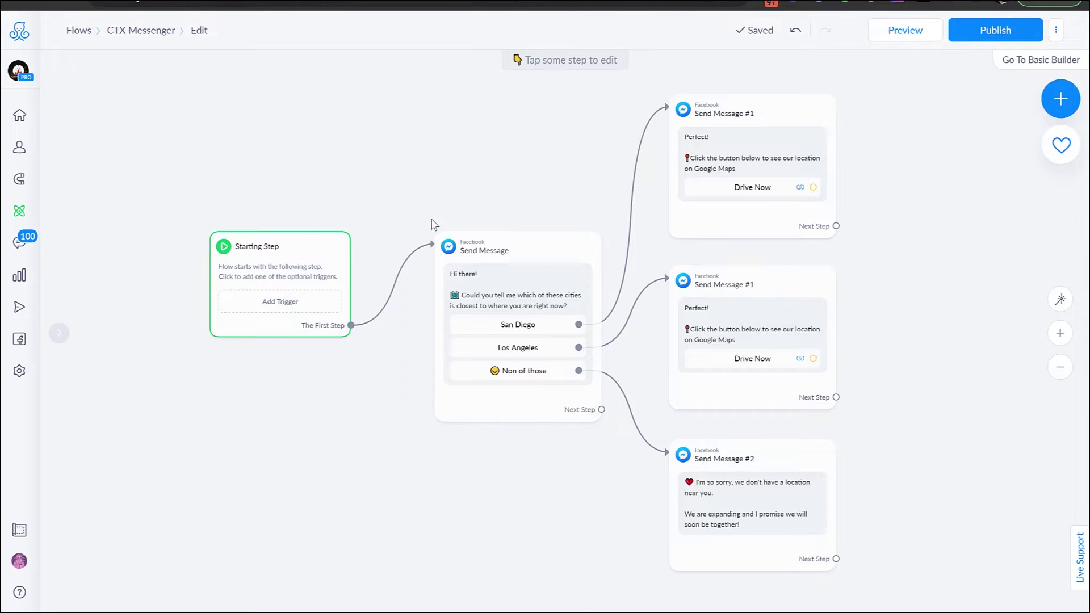
pyautogui.scroll(3, 502, 264)
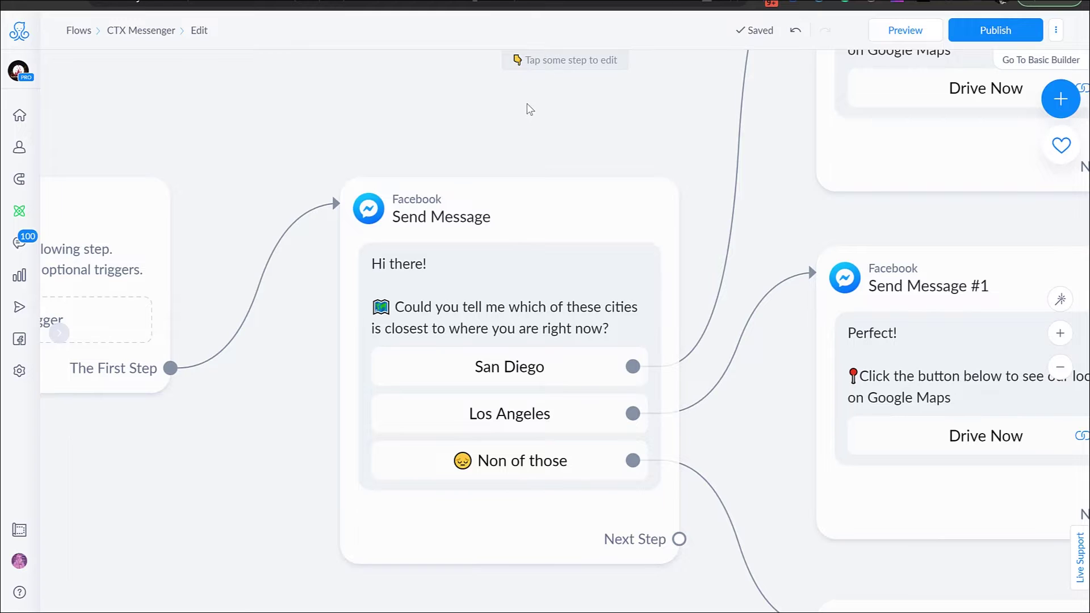
pyautogui.scroll(-3, 529, 109)
pyautogui.moveTo(575, 127); pyautogui.dragTo(450, 237)
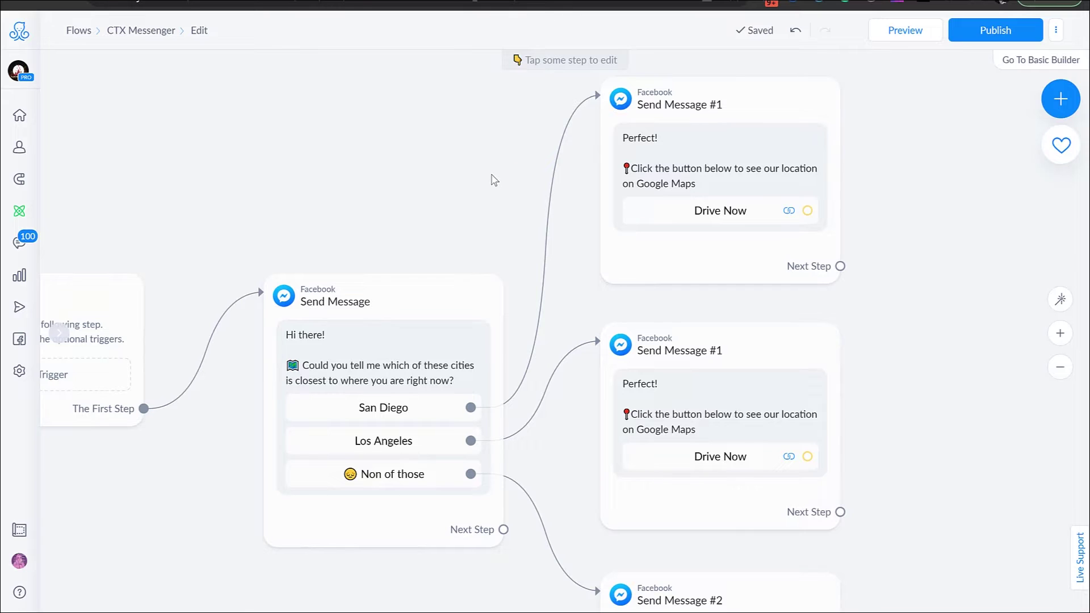
pyautogui.click(707, 218)
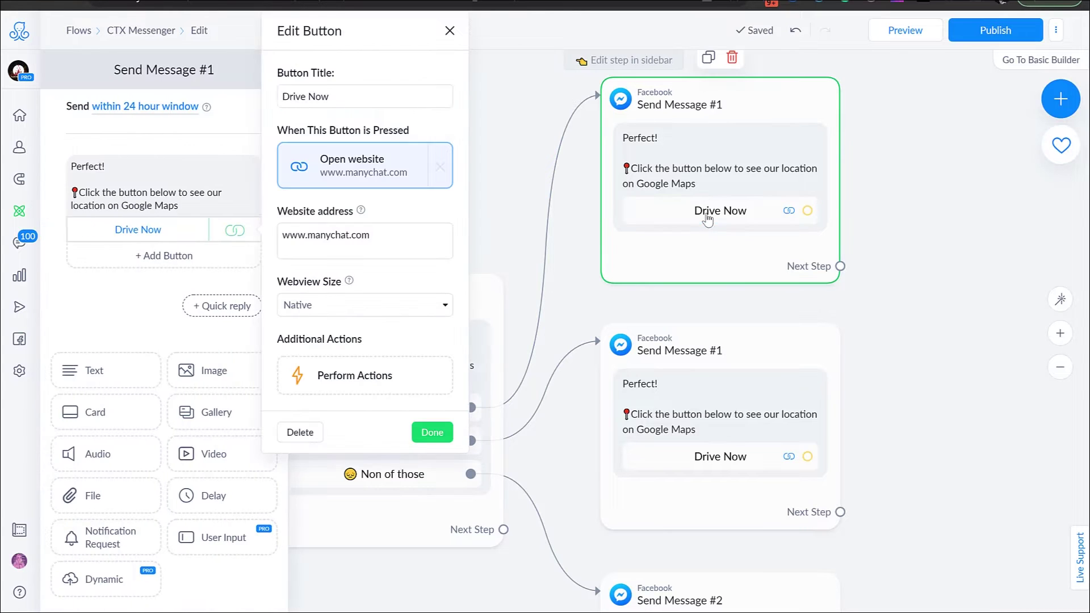
pyautogui.tripleClick(326, 236)
pyautogui.click(884, 194)
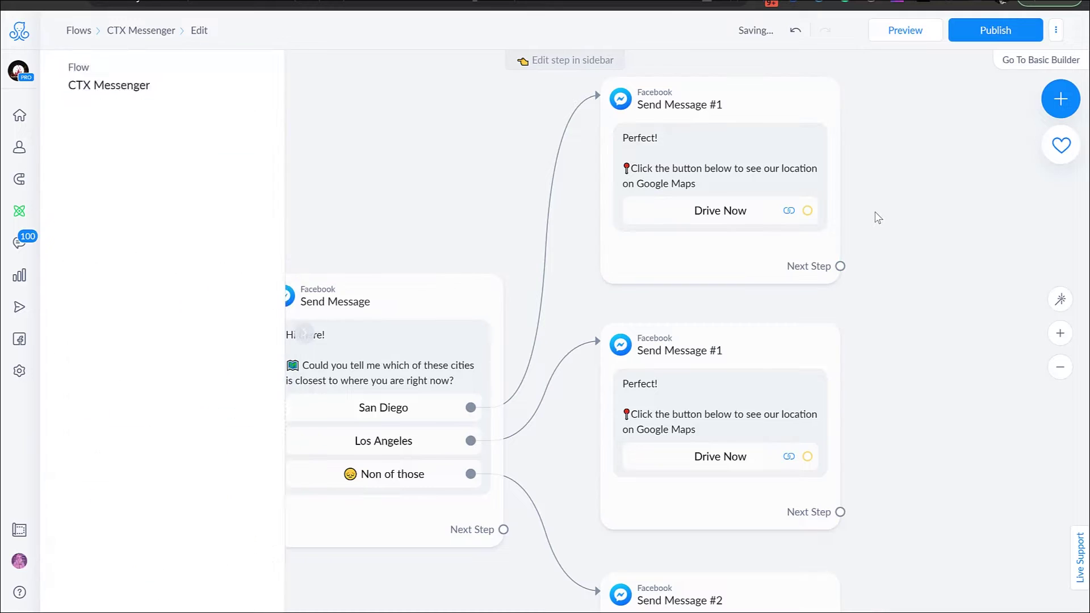
pyautogui.scroll(-2, 883, 226)
pyautogui.click(710, 355)
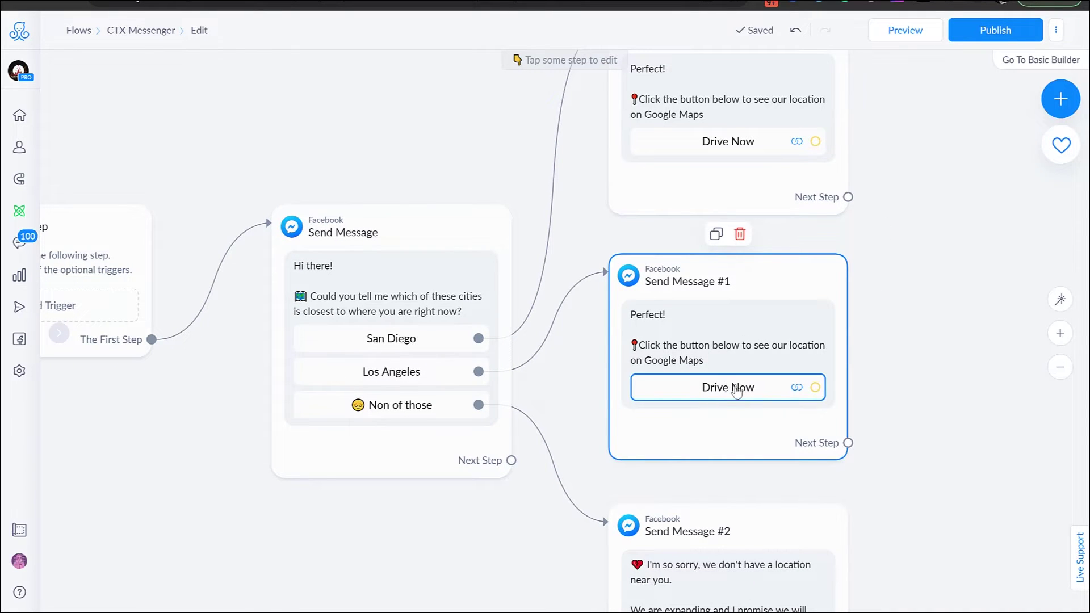
pyautogui.click(884, 382)
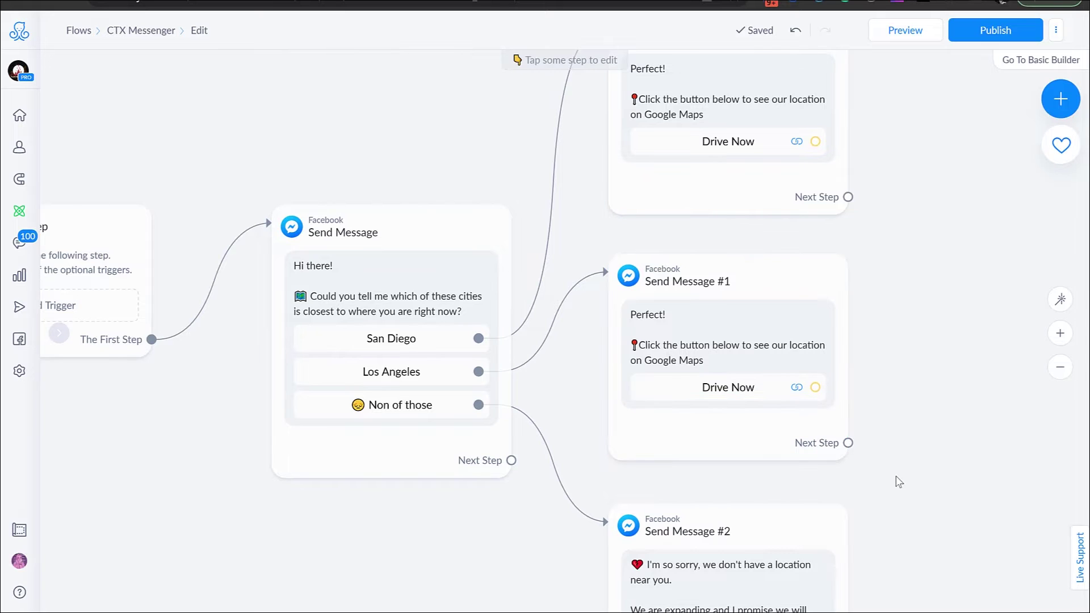
pyautogui.moveTo(900, 480); pyautogui.dragTo(912, 311)
pyautogui.click(721, 482)
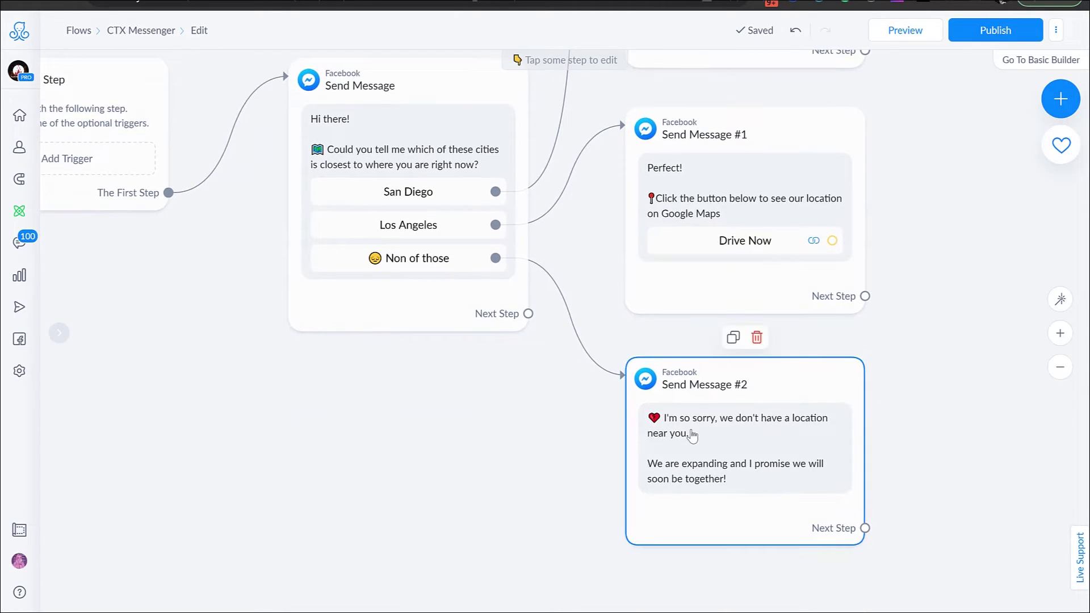
pyautogui.click(601, 446)
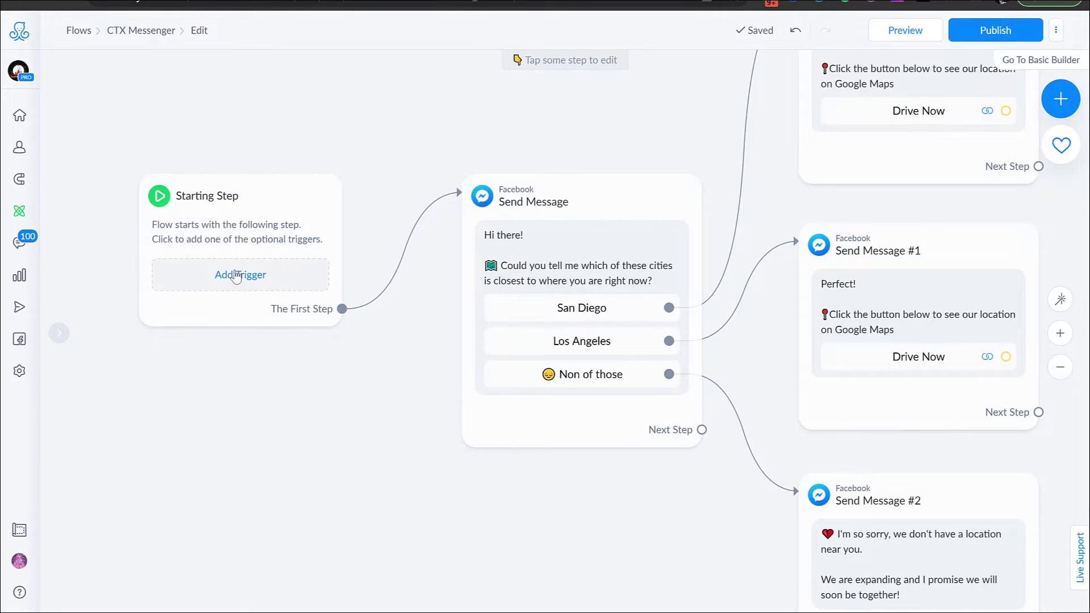
# - Add a Facebook Ads JSON trigger to the CTX Messenger flow and publish it
pyautogui.click(237, 276)
pyautogui.scroll(-4, 665, 294)
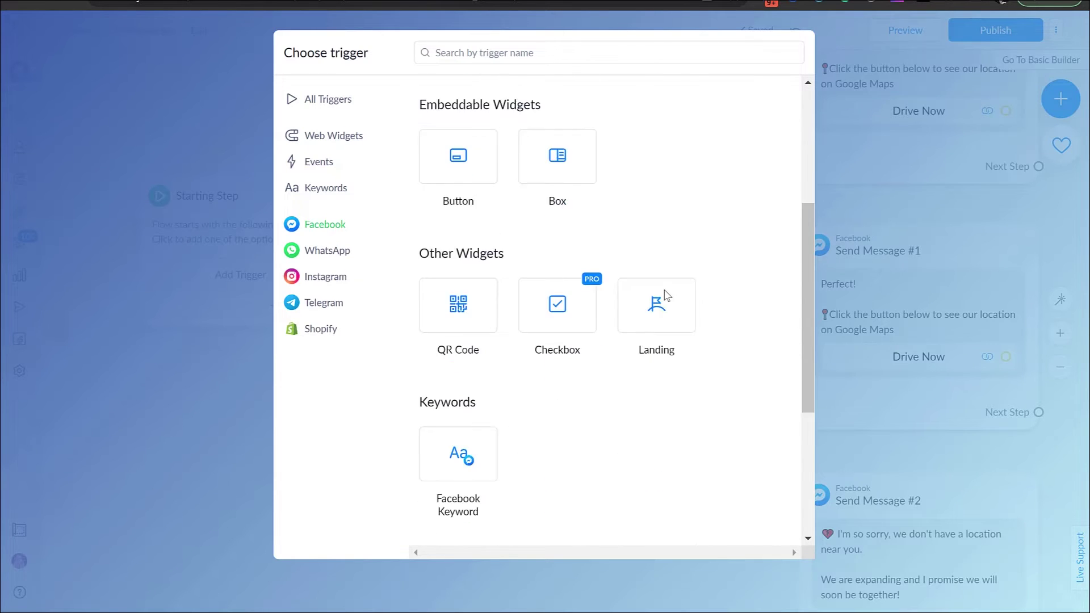
pyautogui.scroll(-5, 666, 295)
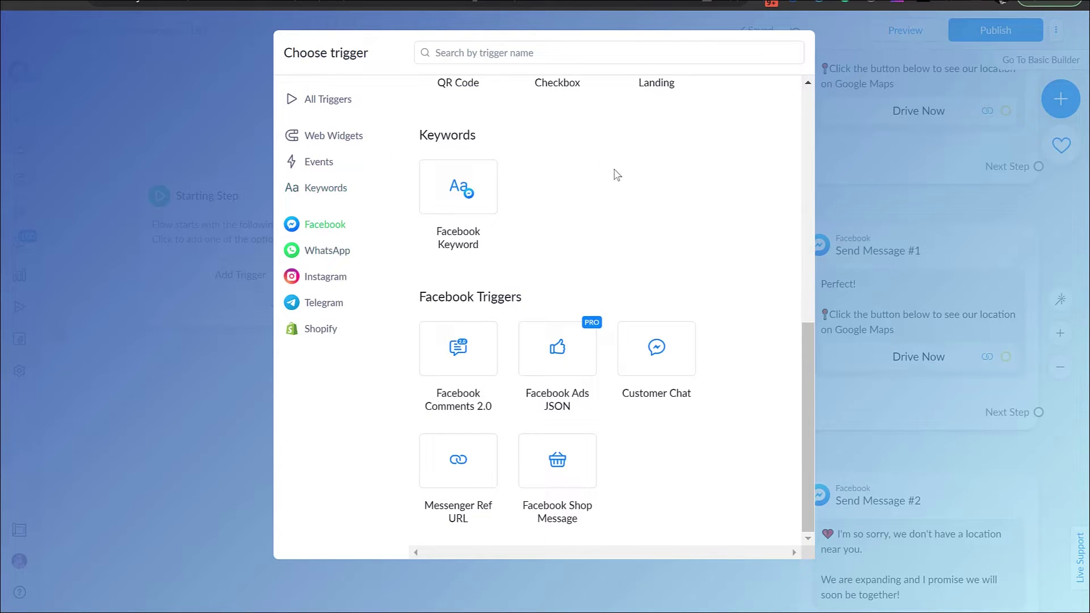
pyautogui.click(558, 348)
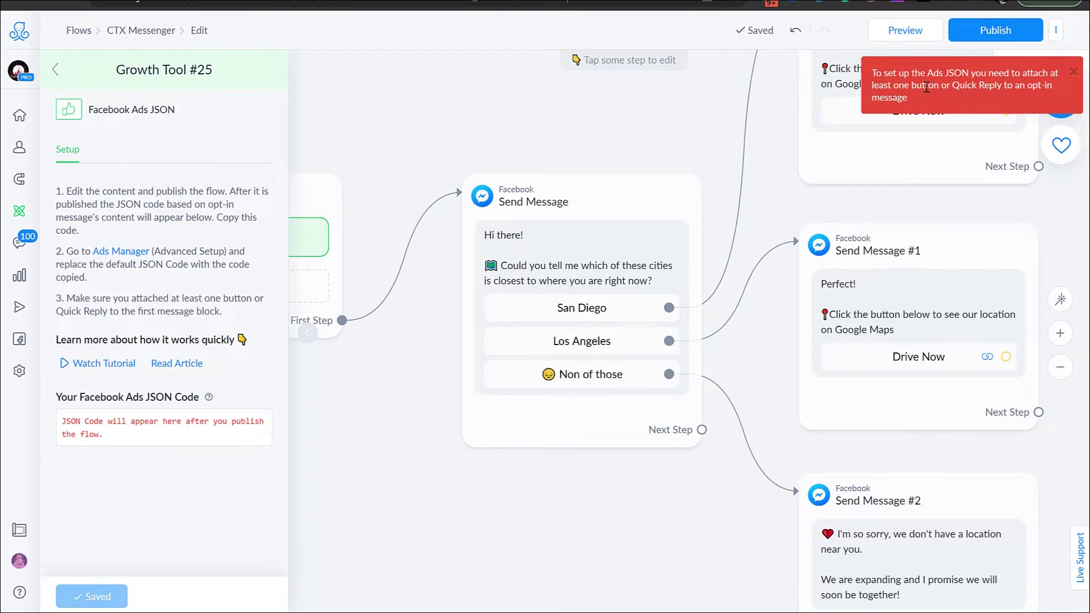
pyautogui.click(993, 32)
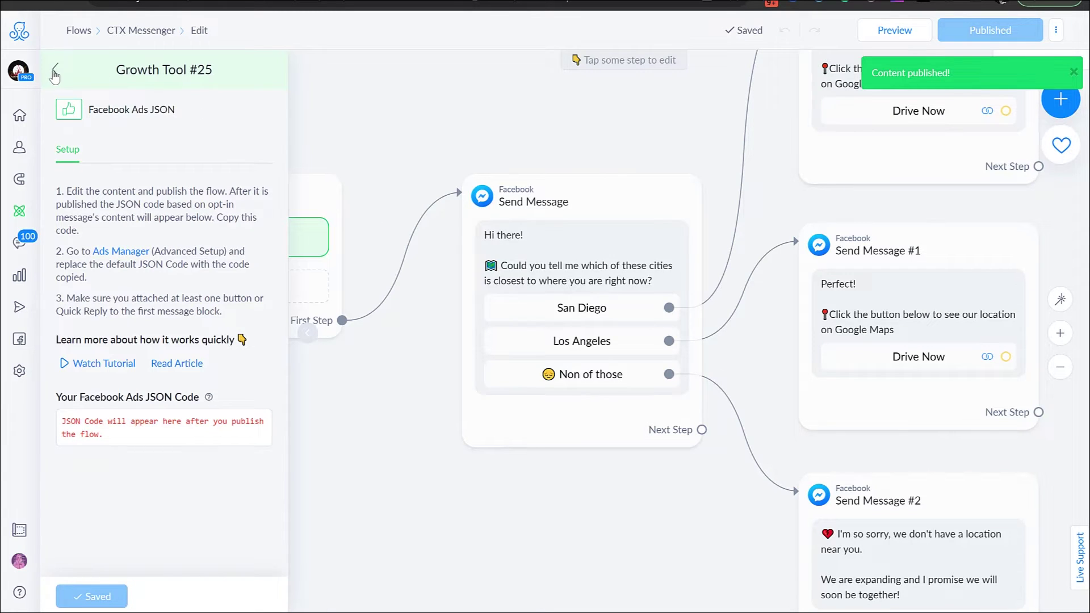
# - Open the Facebook Ads JSON trigger from the Starting Step and copy its code
pyautogui.click(56, 73)
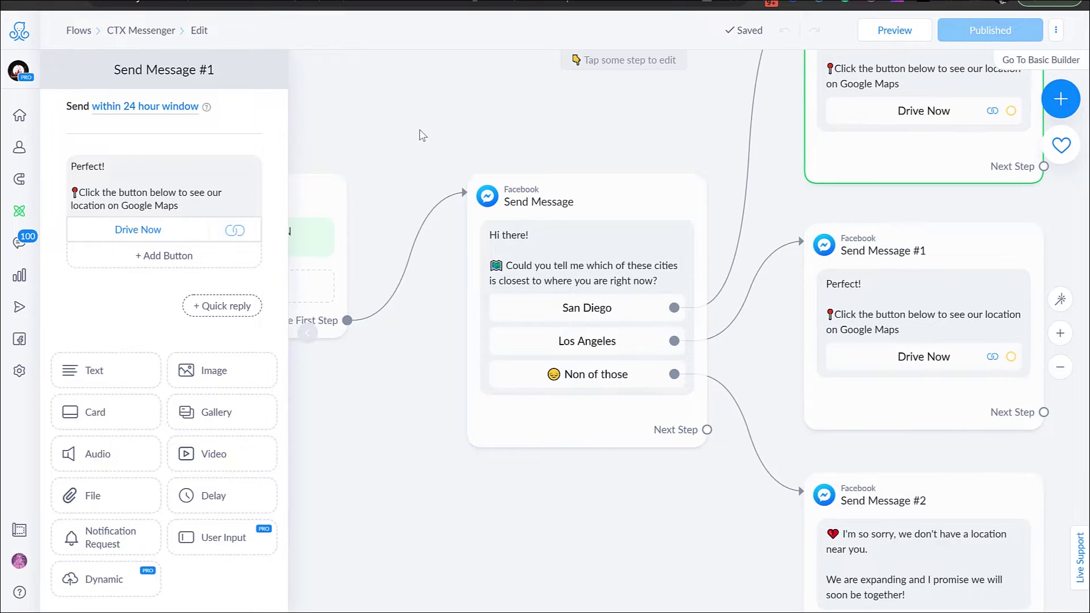
pyautogui.click(311, 239)
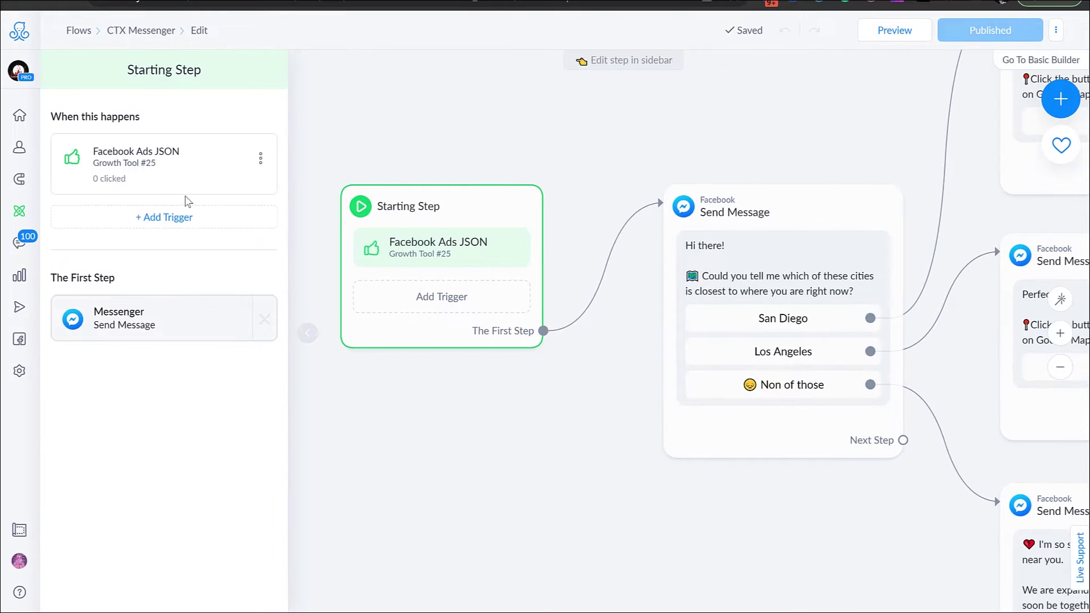
pyautogui.click(147, 169)
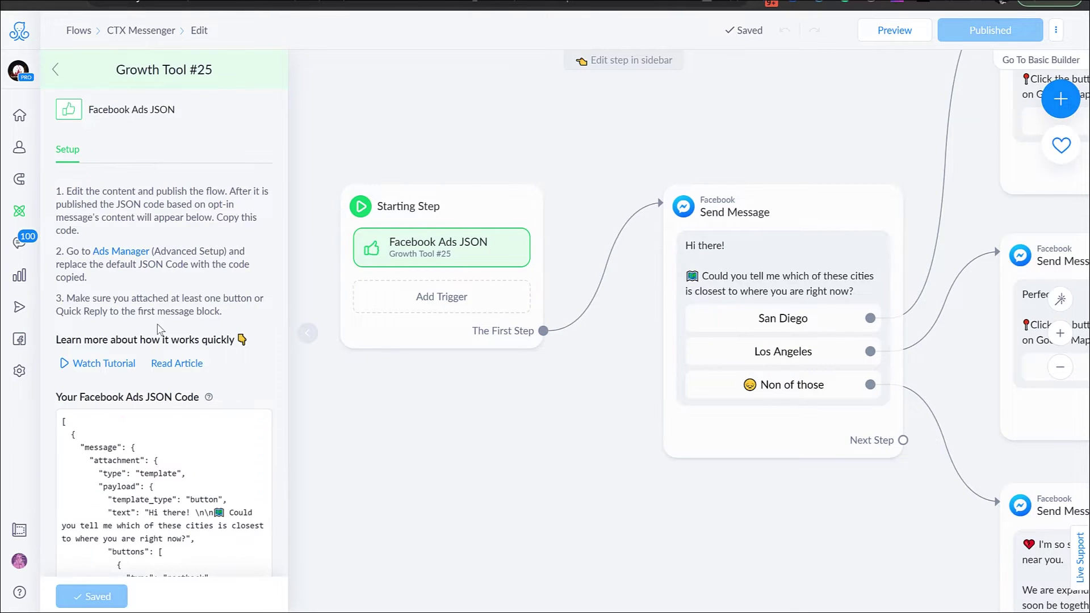
pyautogui.scroll(-1, 175, 401)
pyautogui.scroll(-4, 175, 401)
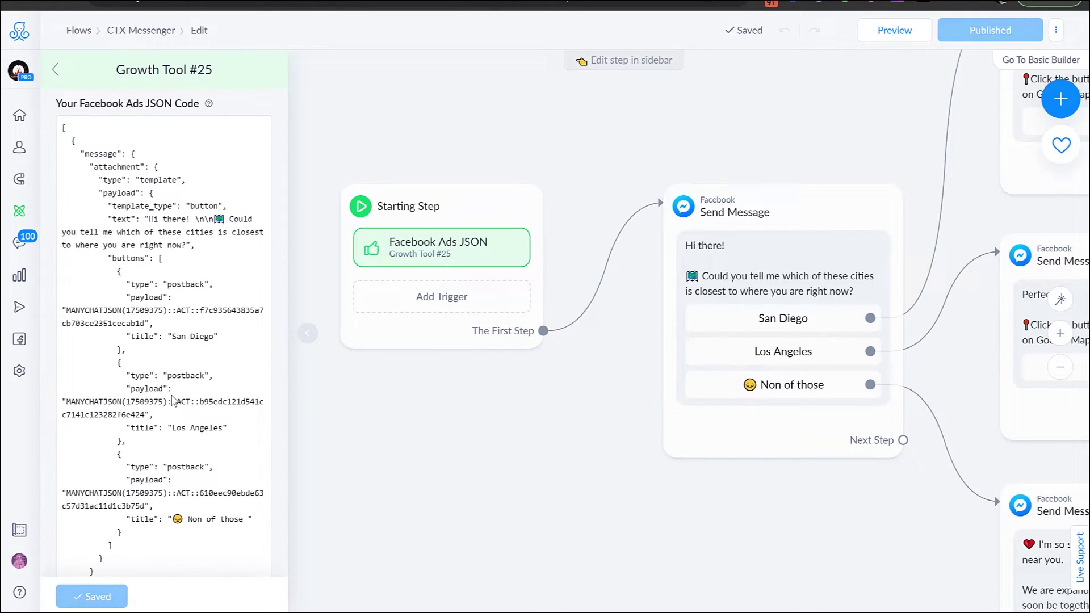
pyautogui.scroll(-2, 173, 400)
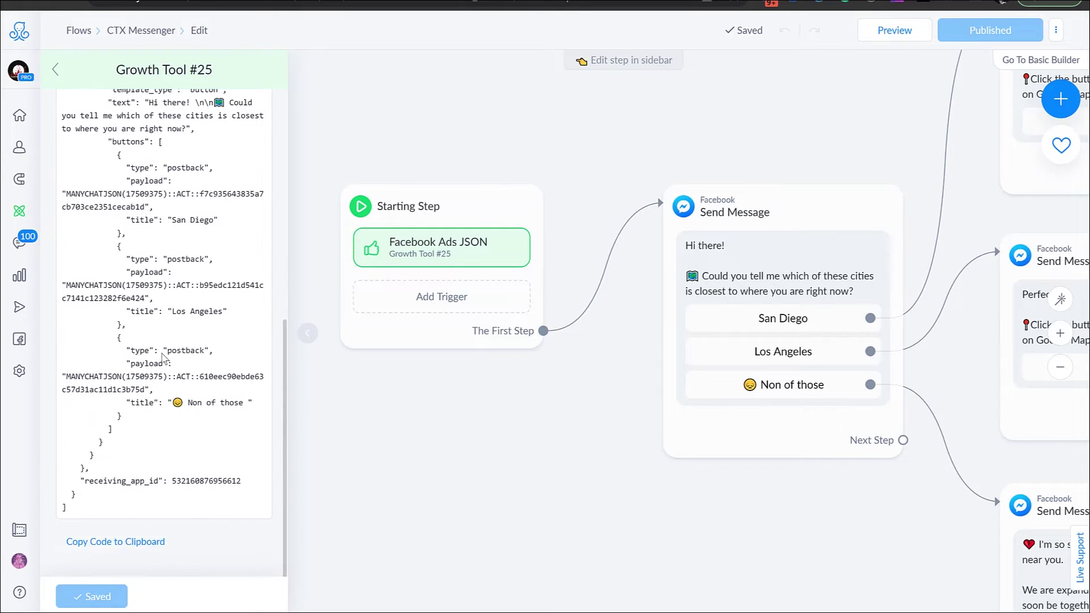
pyautogui.click(123, 544)
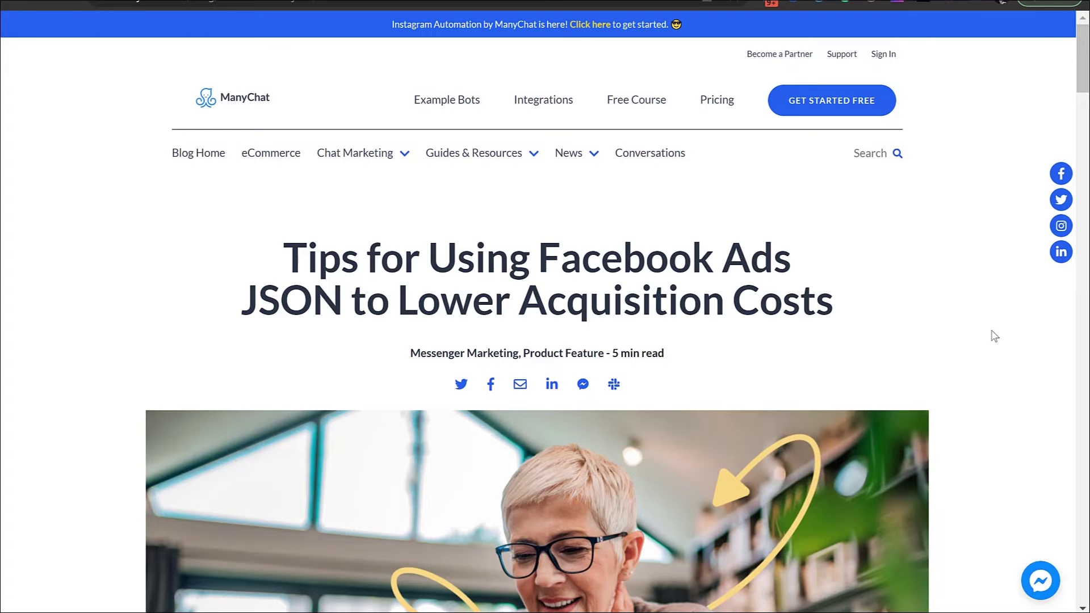
# - Scroll to the JSON considerations and highlight the 150-character and no-variables rules
pyautogui.scroll(-8, 1003, 407)
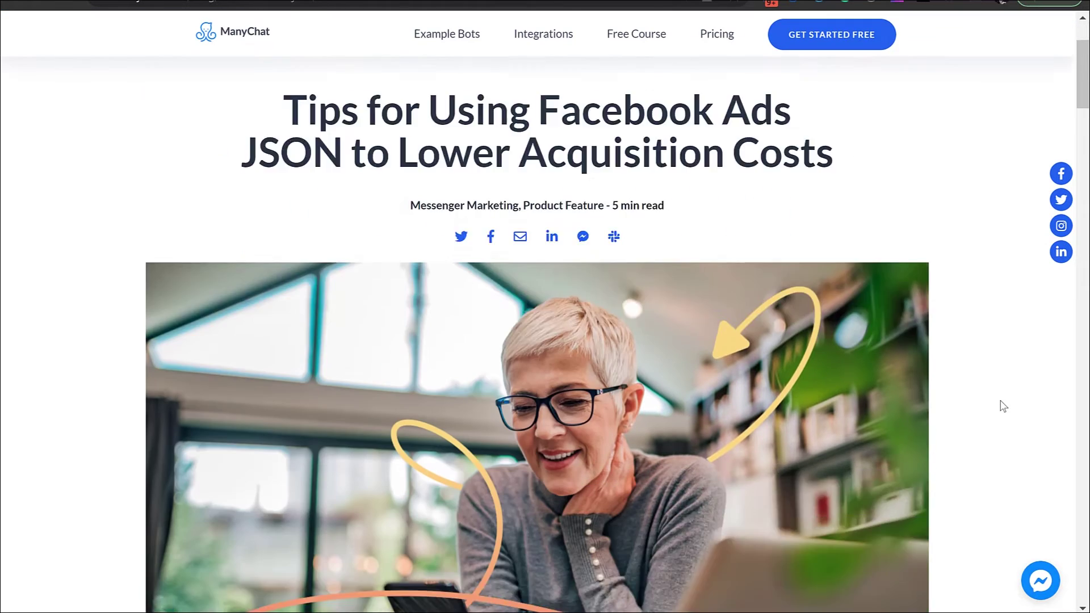
pyautogui.scroll(-2, 1002, 406)
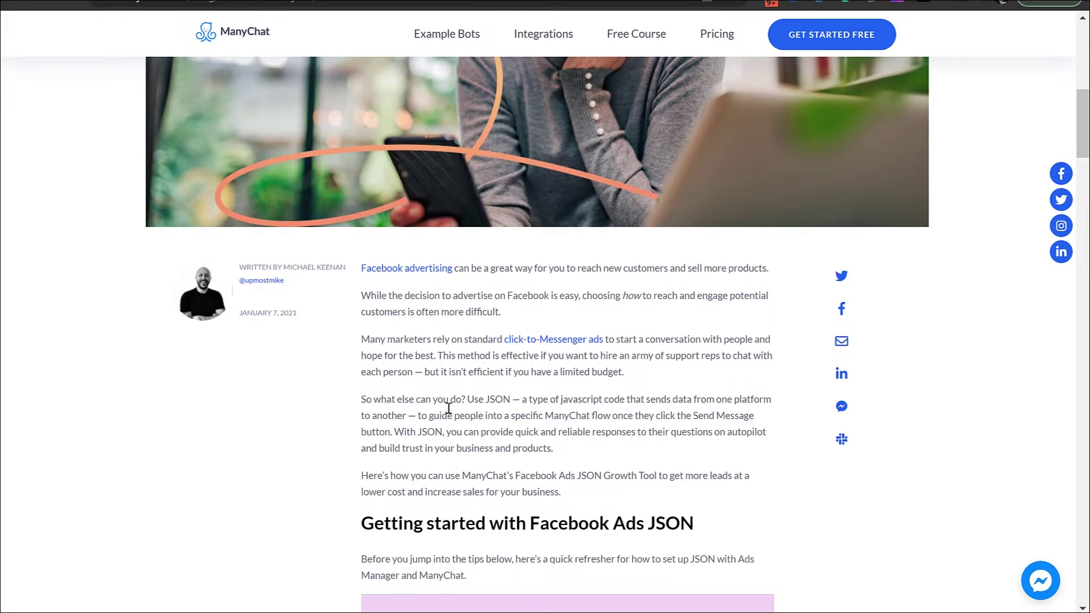
pyautogui.scroll(-3, 449, 408)
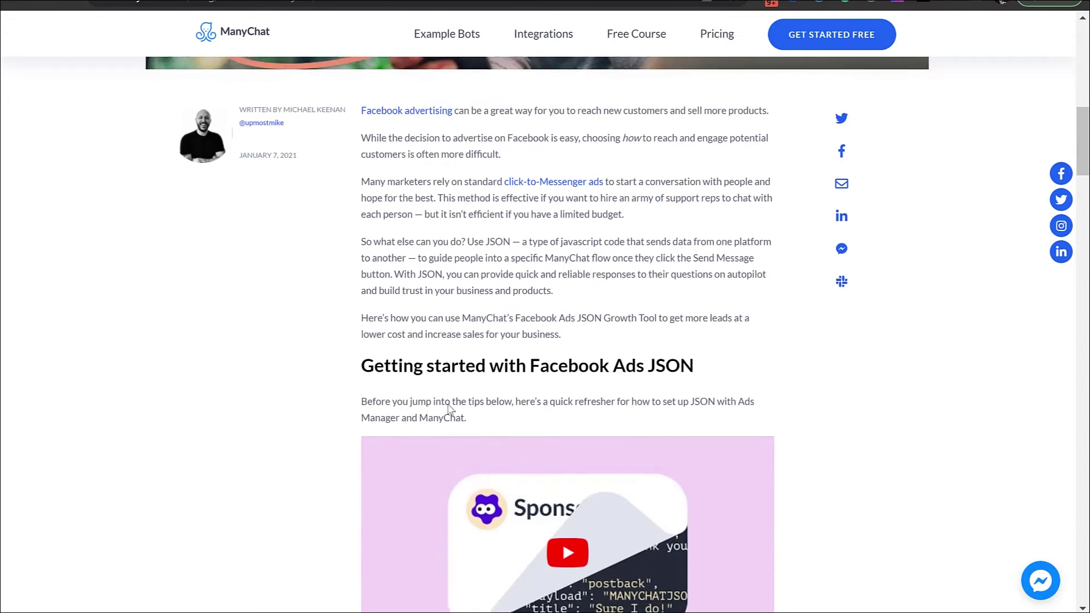
pyautogui.scroll(-6, 449, 407)
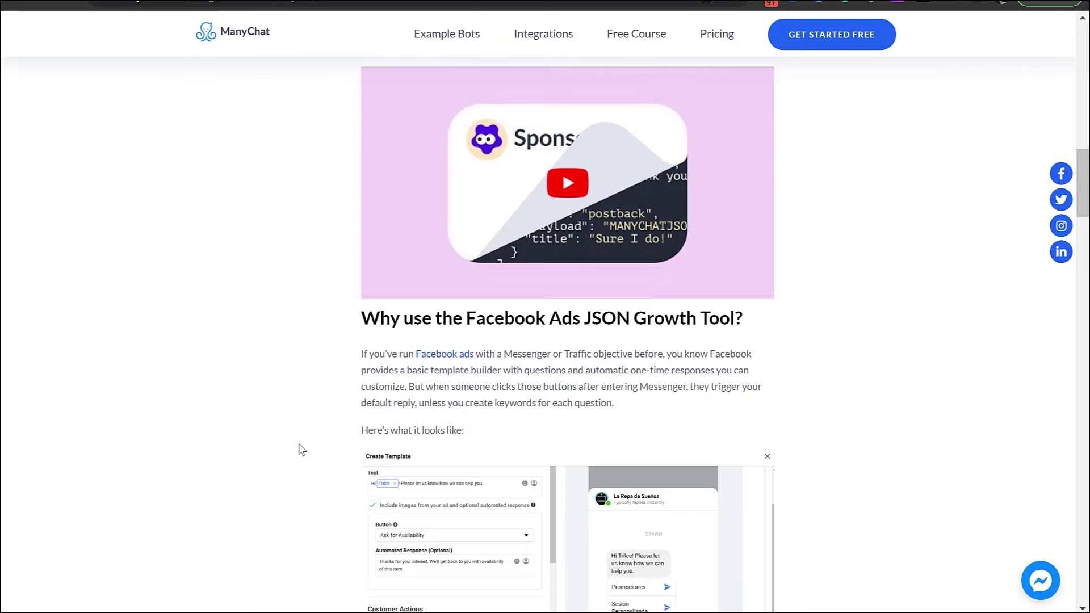
pyautogui.scroll(-7, 302, 449)
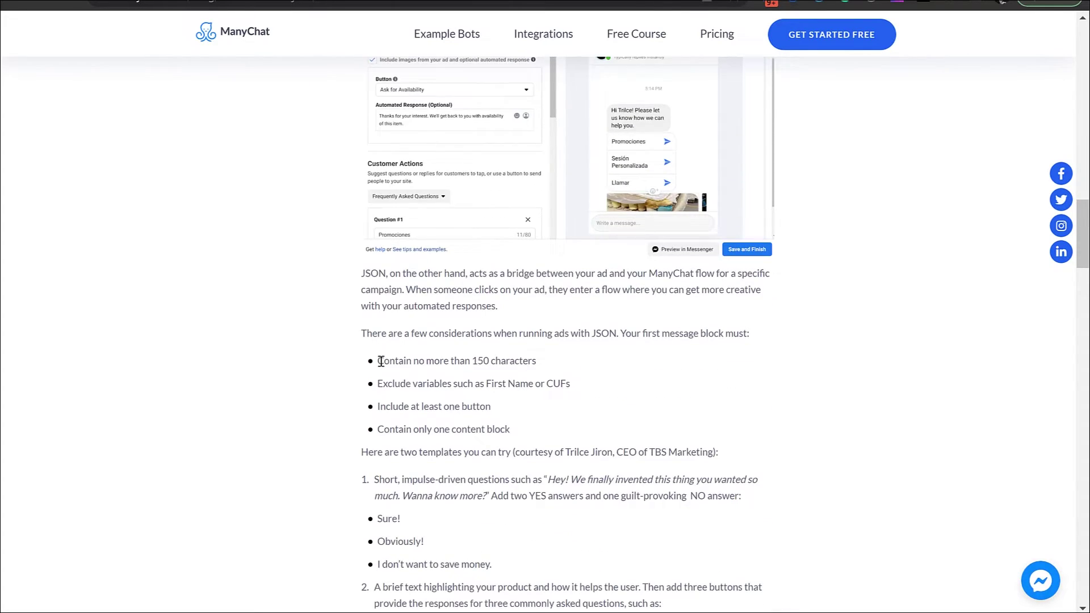
pyautogui.moveTo(378, 361); pyautogui.dragTo(542, 359)
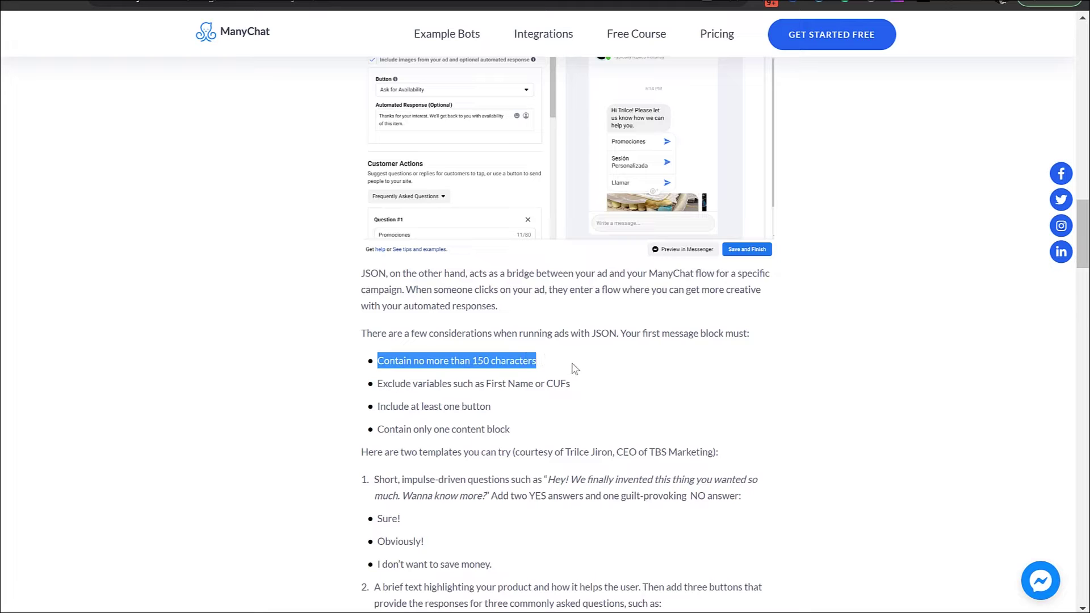
pyautogui.scroll(5, 575, 368)
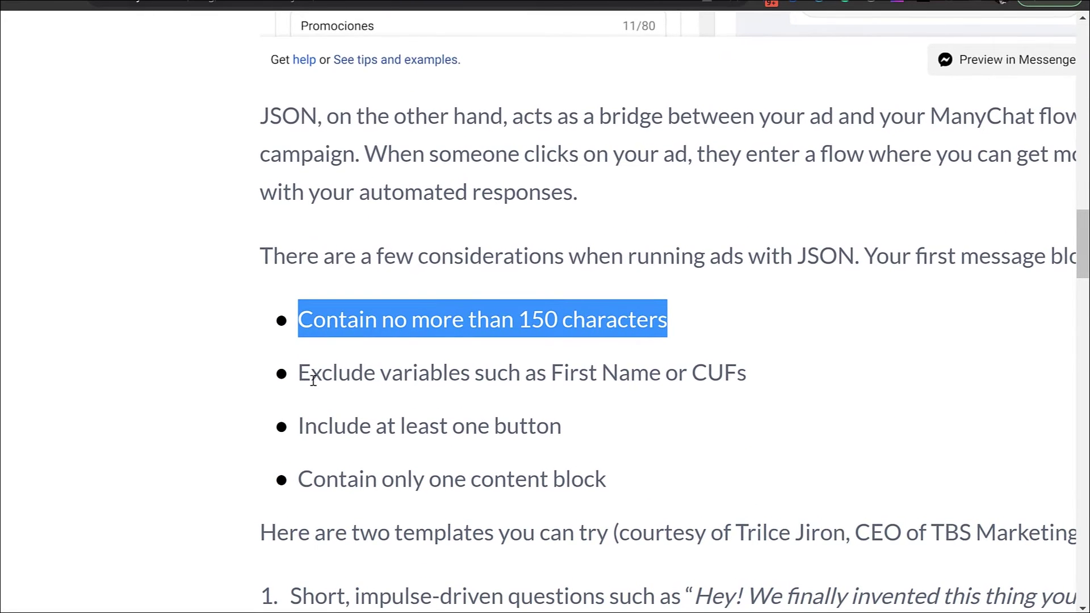
pyautogui.moveTo(300, 374); pyautogui.dragTo(605, 375)
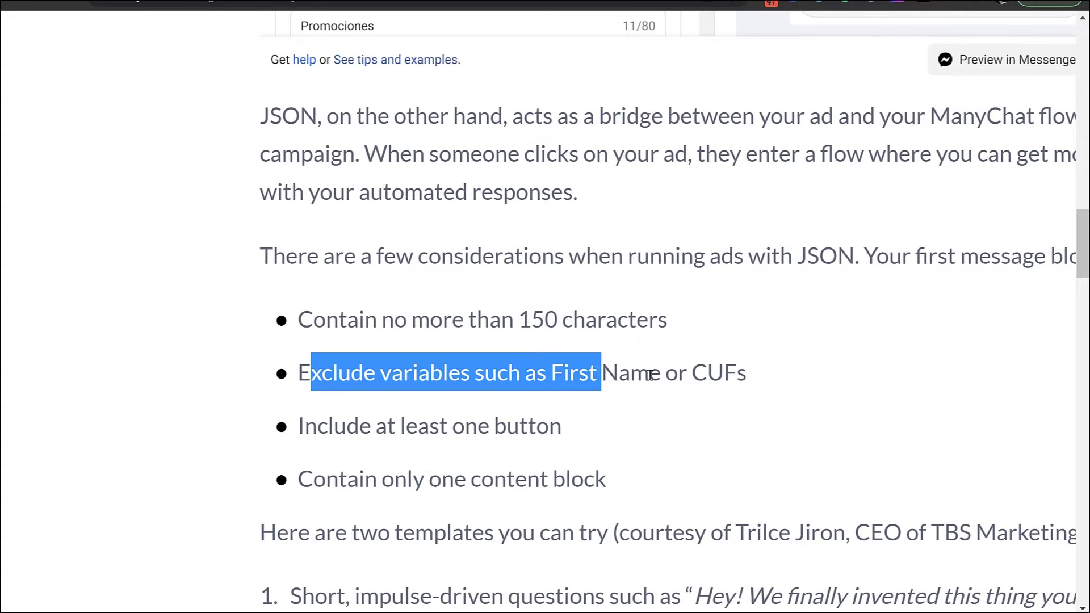
pyautogui.click(650, 375)
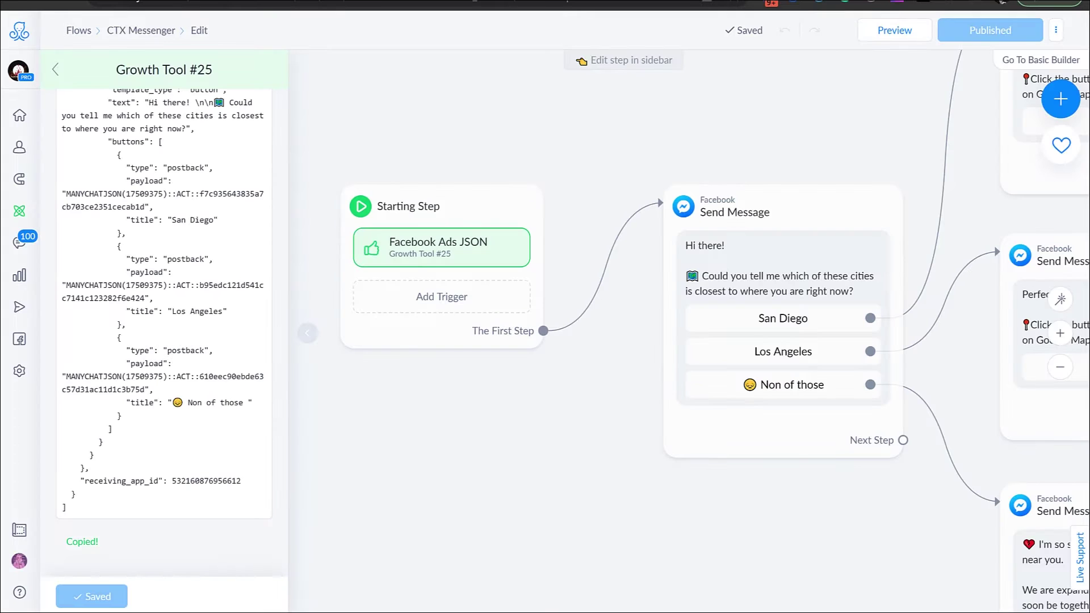
pyautogui.click(787, 263)
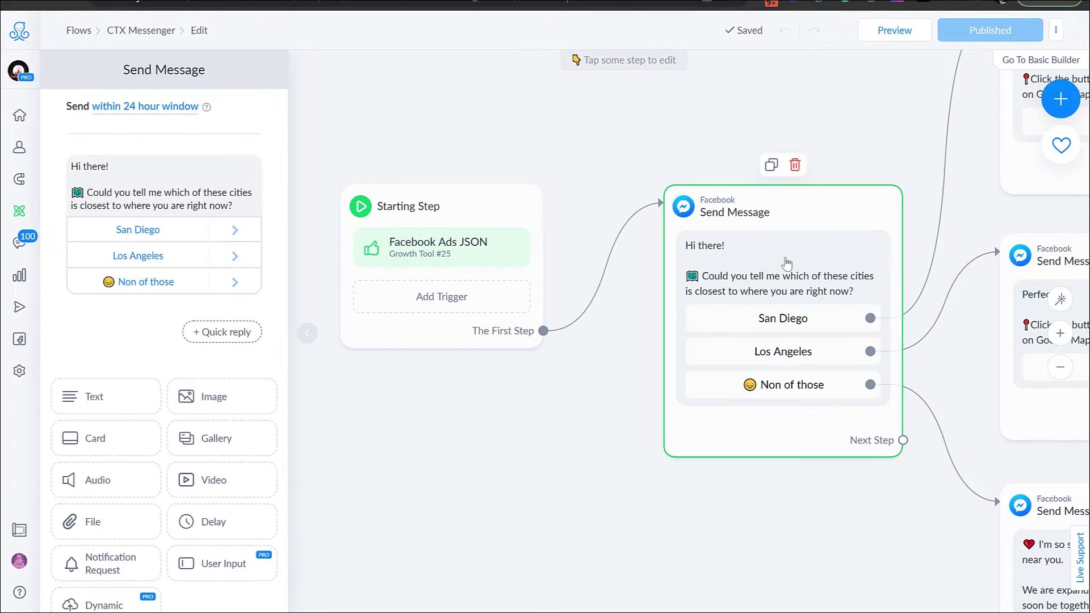
pyautogui.click(105, 165)
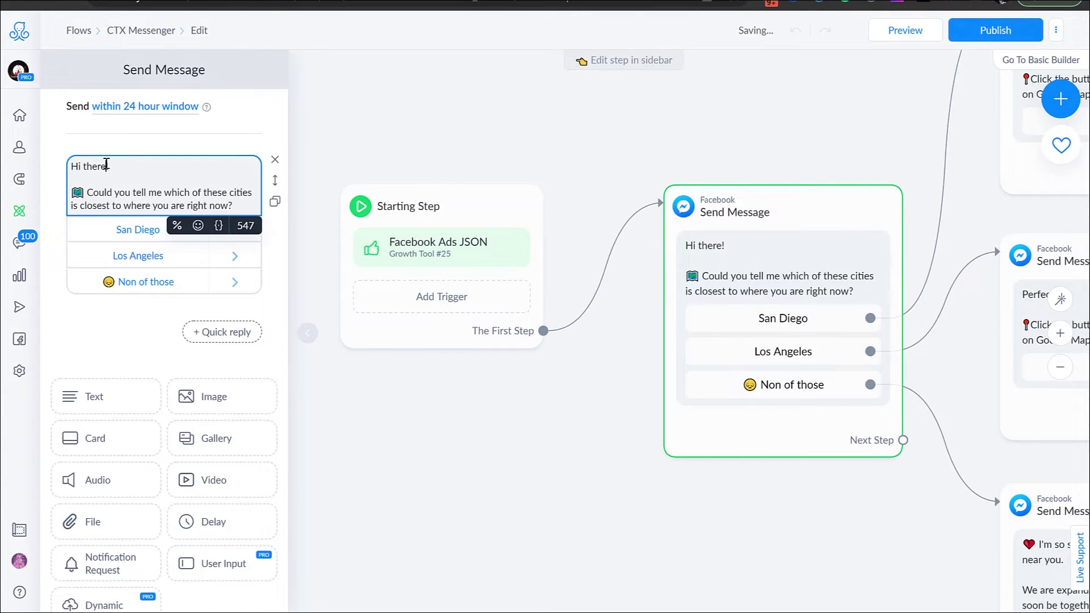
pyautogui.click(219, 226)
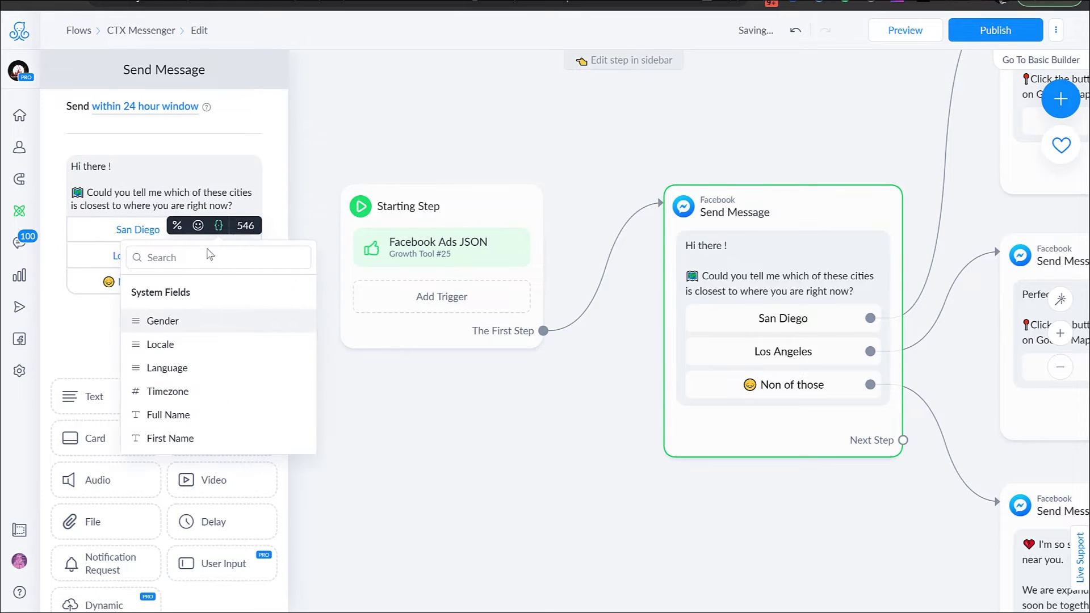
pyautogui.click(173, 439)
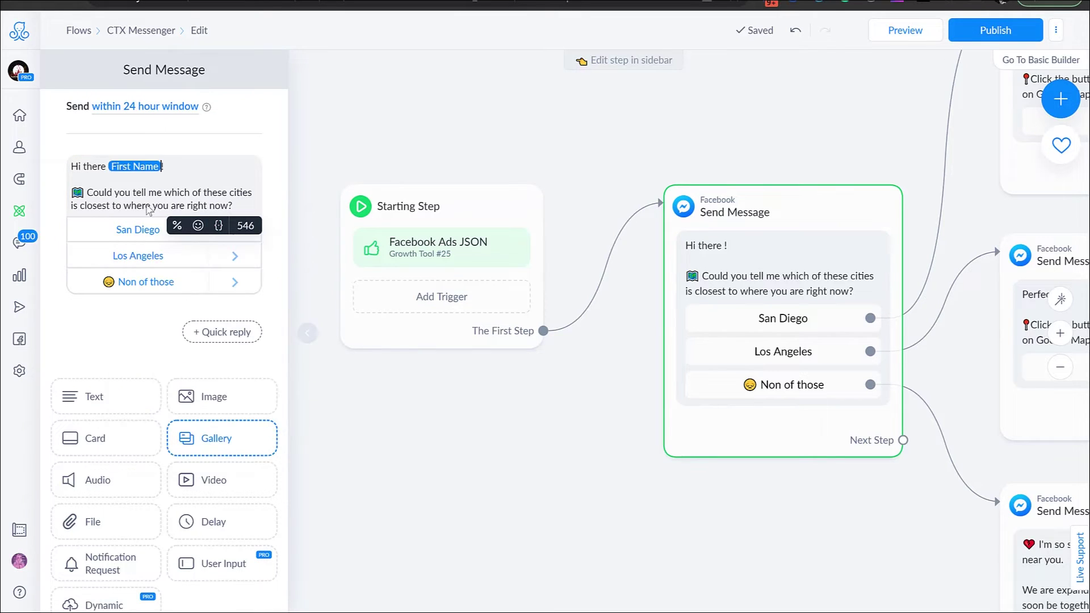
pyautogui.press('BackSpace')
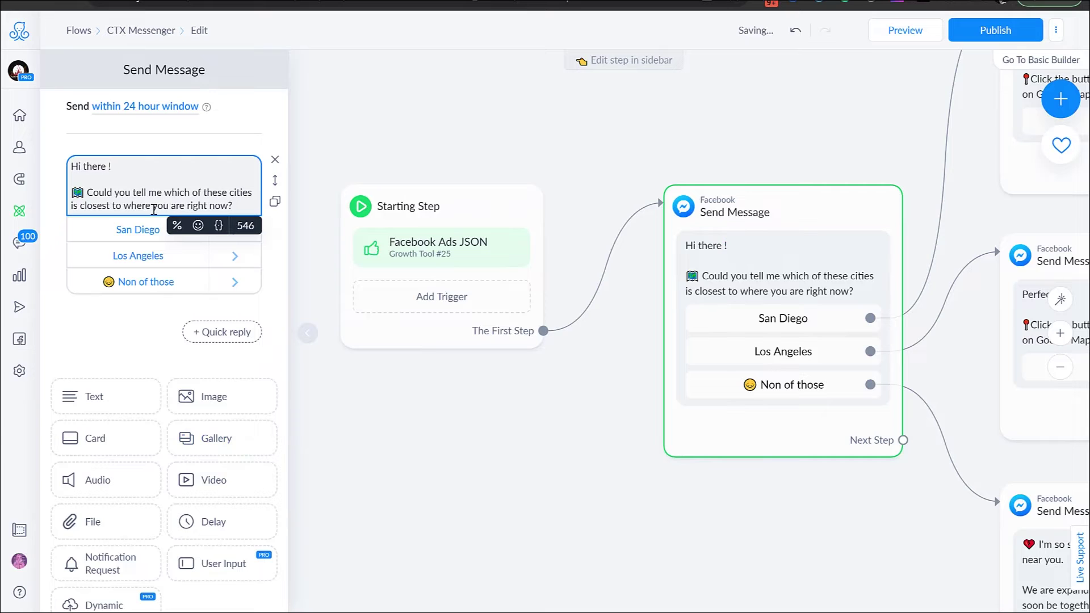
pyautogui.write('!')
pyautogui.moveTo(234, 206); pyautogui.dragTo(73, 167)
pyautogui.click(74, 166)
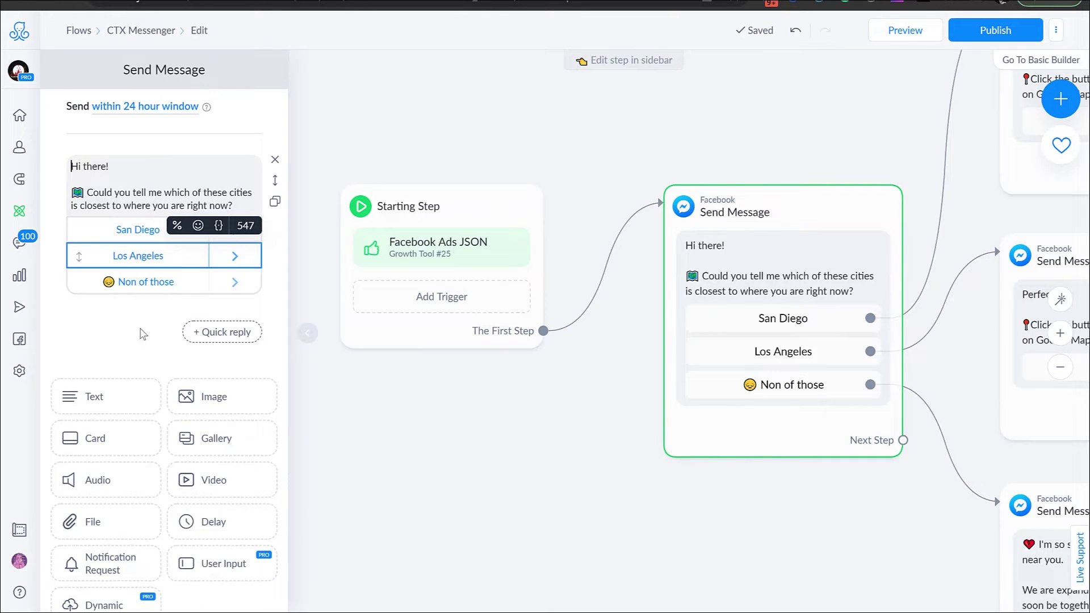
pyautogui.click(120, 401)
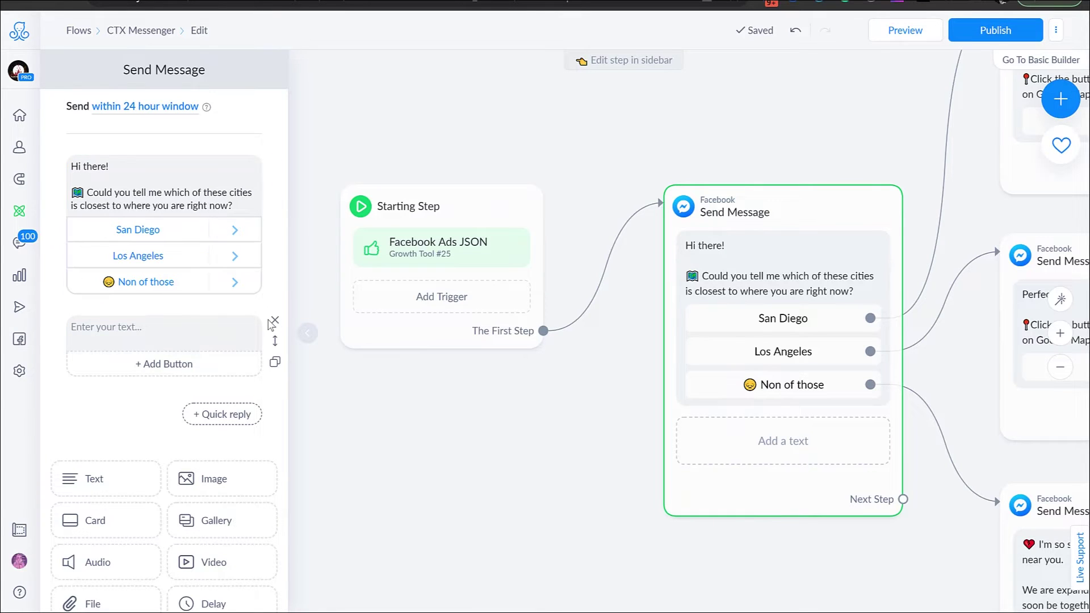
pyautogui.click(274, 322)
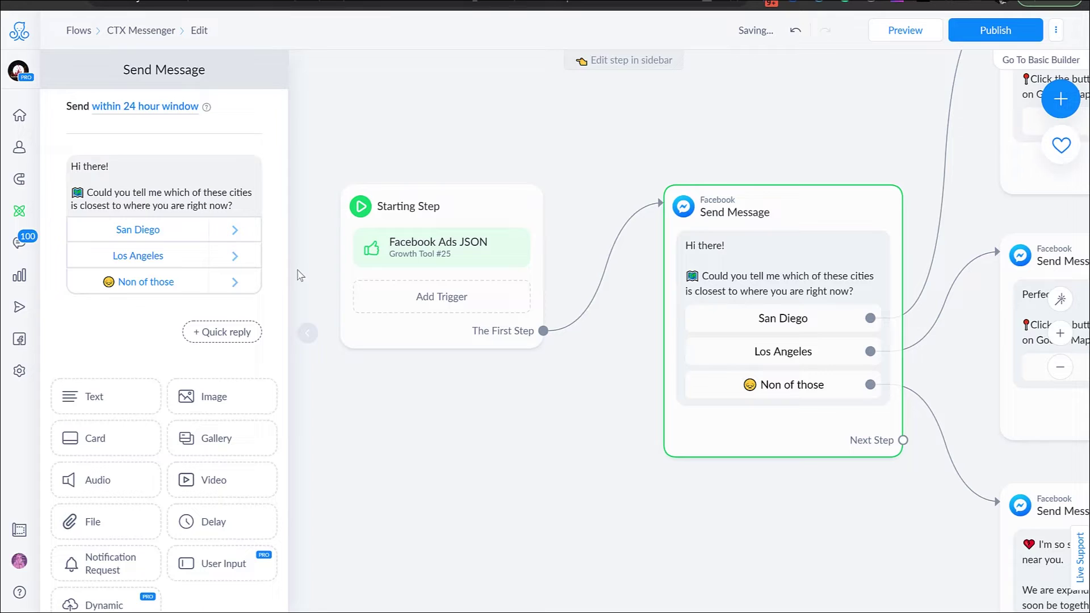
pyautogui.click(588, 178)
pyautogui.click(987, 43)
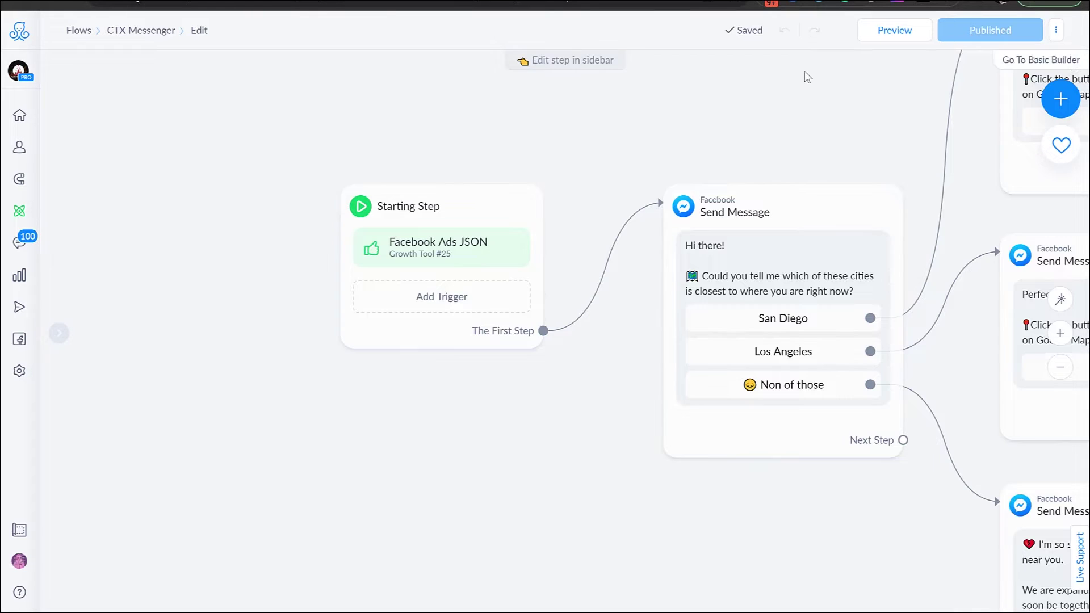
pyautogui.click(432, 250)
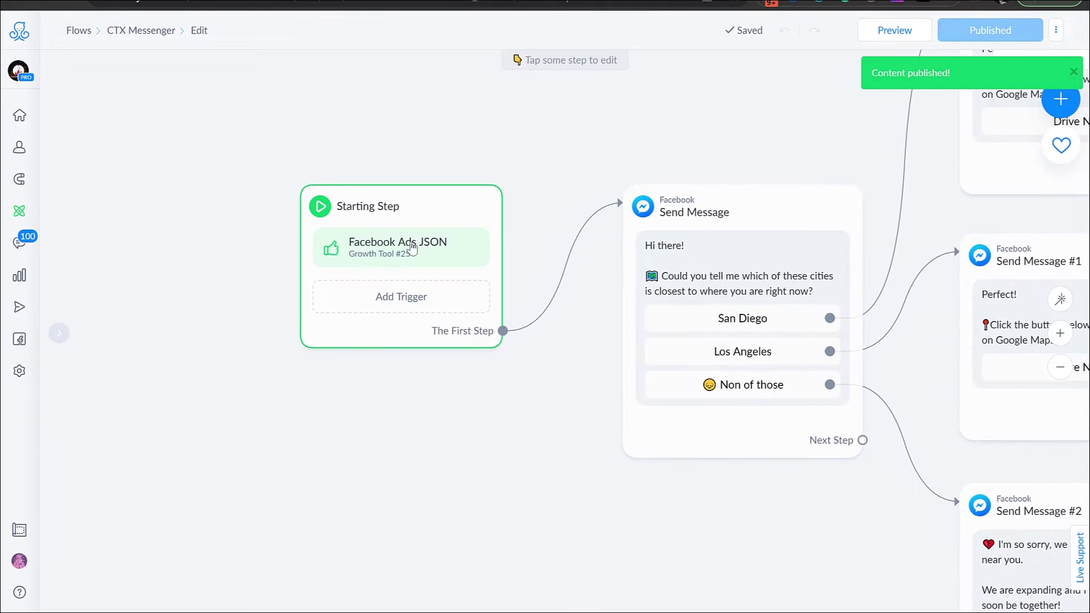
pyautogui.click(176, 162)
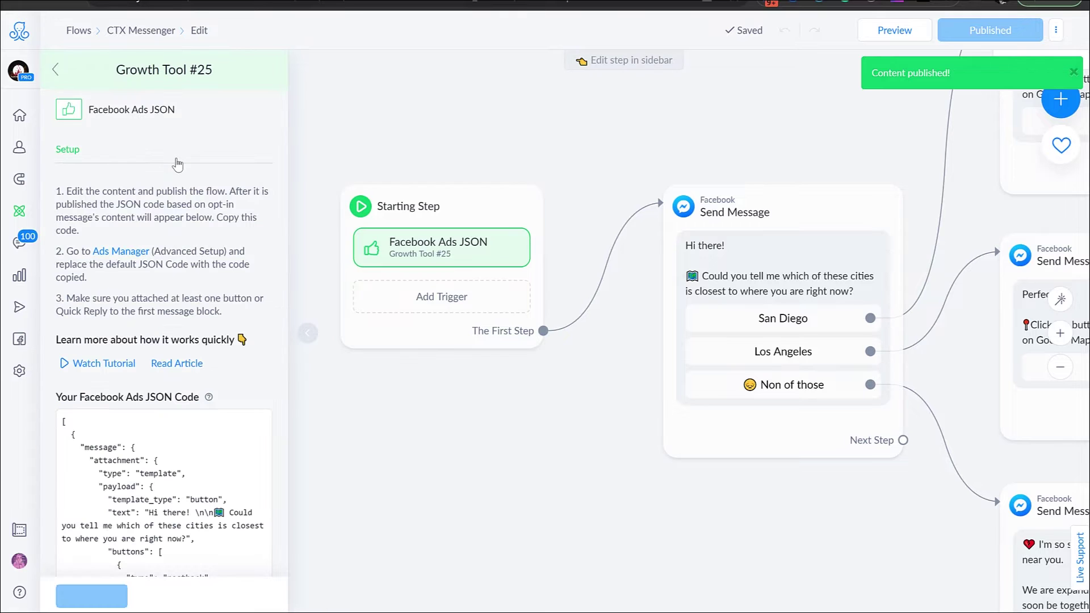
pyautogui.scroll(-5, 161, 331)
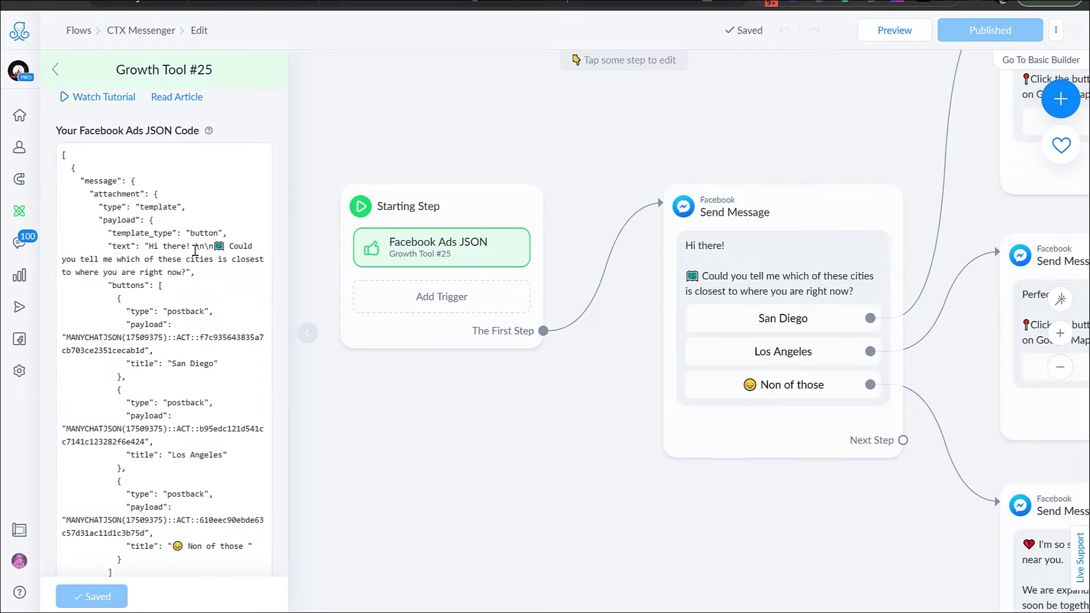
pyautogui.scroll(-3, 211, 471)
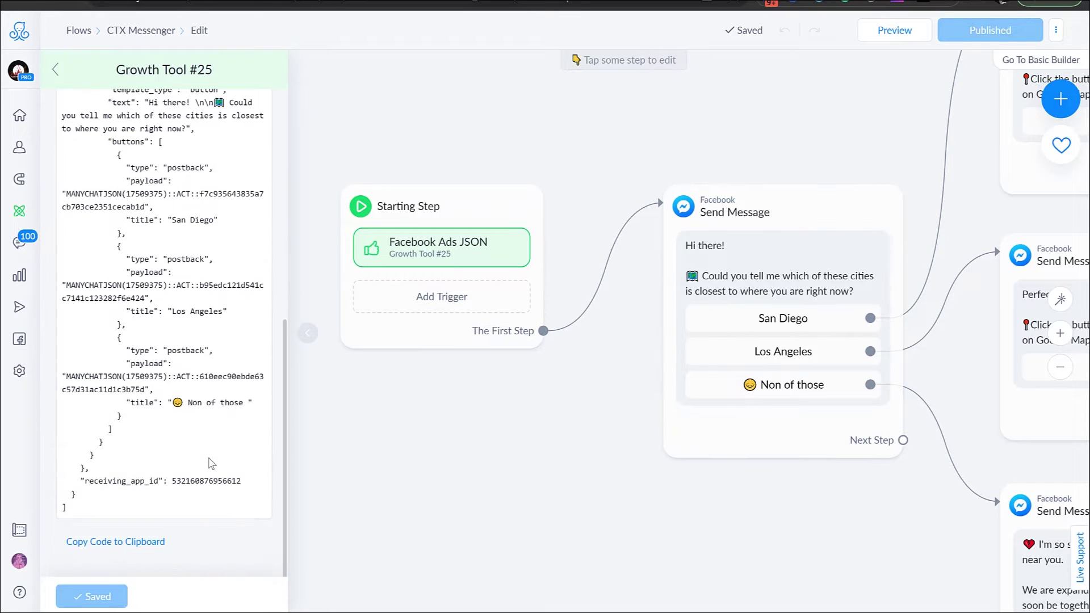
# - Change the first message's greeting to 'Hi there friend!'
pyautogui.click(838, 282)
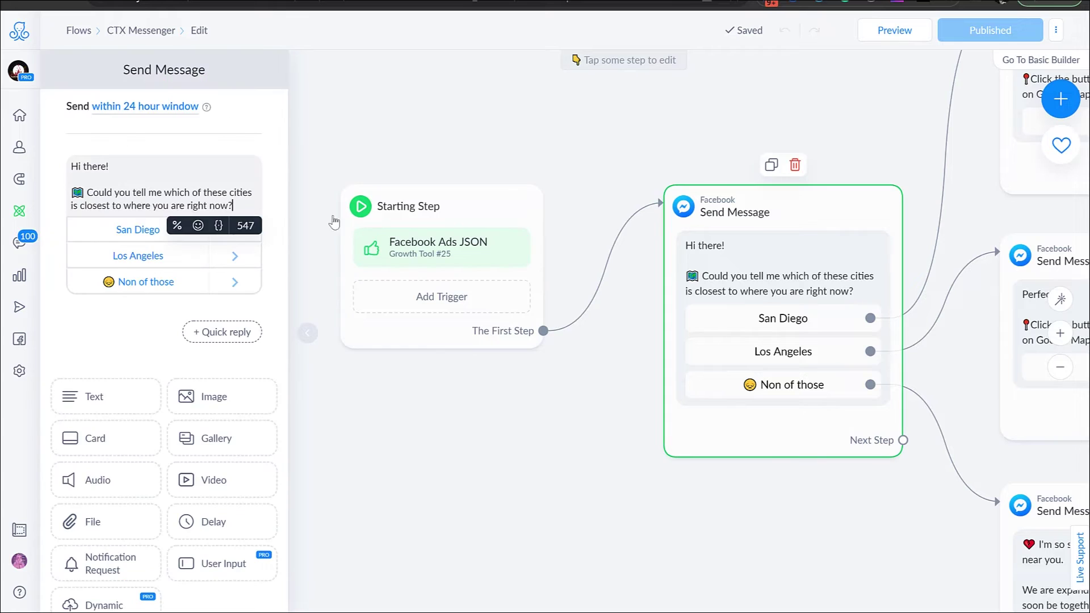
pyautogui.click(128, 164)
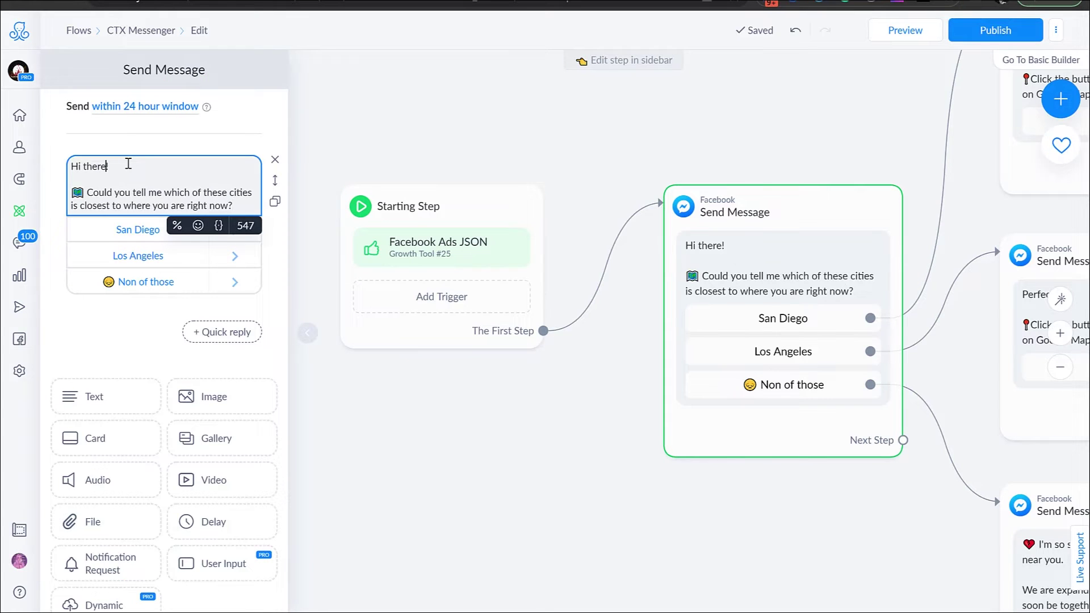
pyautogui.press('BackSpace')
pyautogui.write('friend')
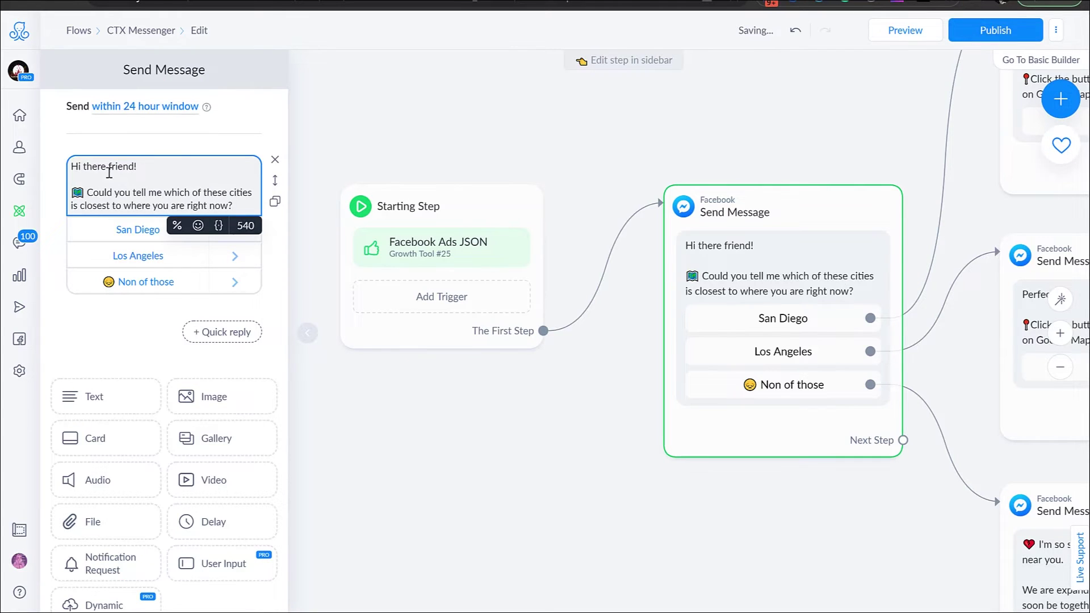
# - Reposition the canvas to show all reply messages and open the Starting Step settings
pyautogui.click(446, 249)
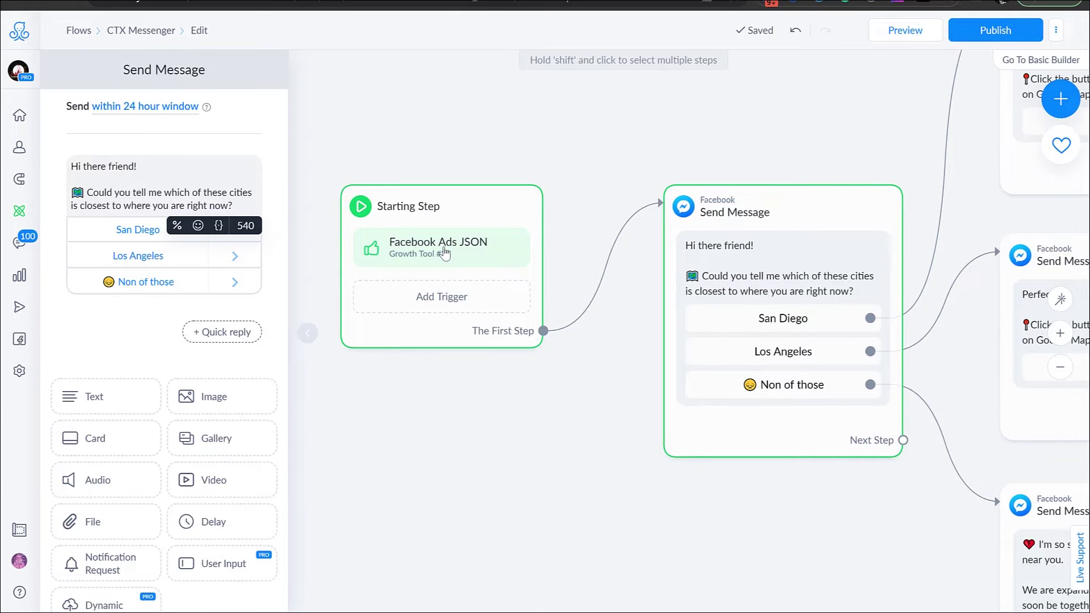
pyautogui.click(679, 146)
pyautogui.scroll(-3, 625, 147)
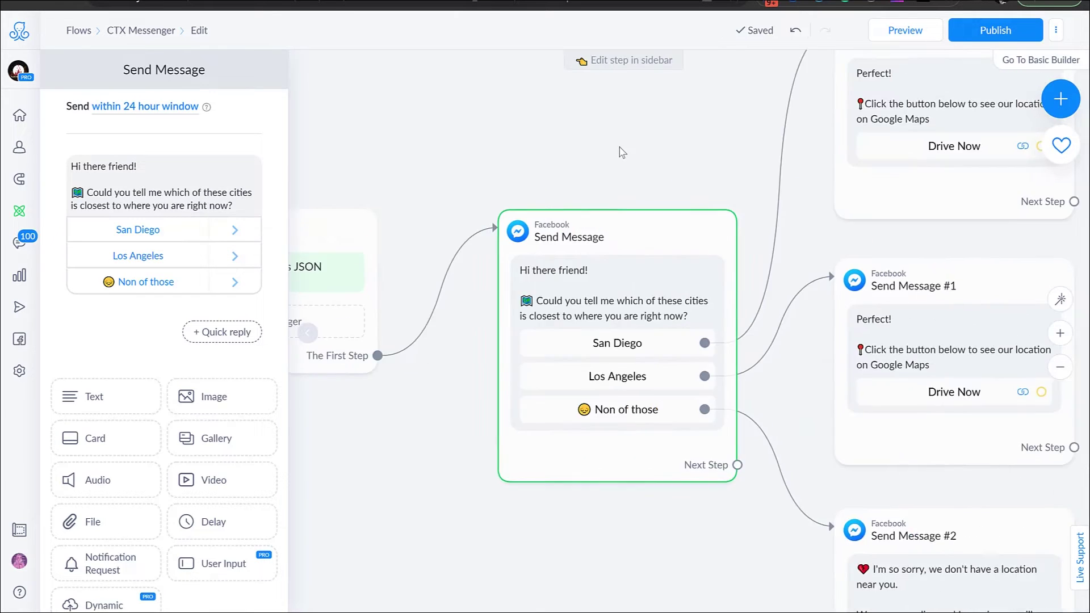
pyautogui.moveTo(653, 146); pyautogui.dragTo(531, 176)
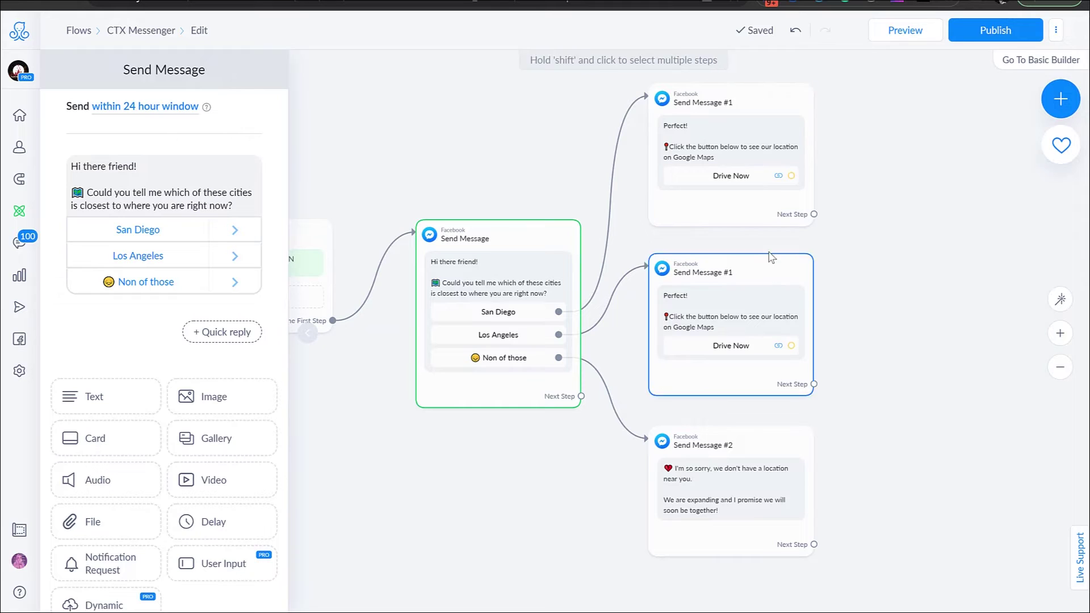
pyautogui.click(456, 104)
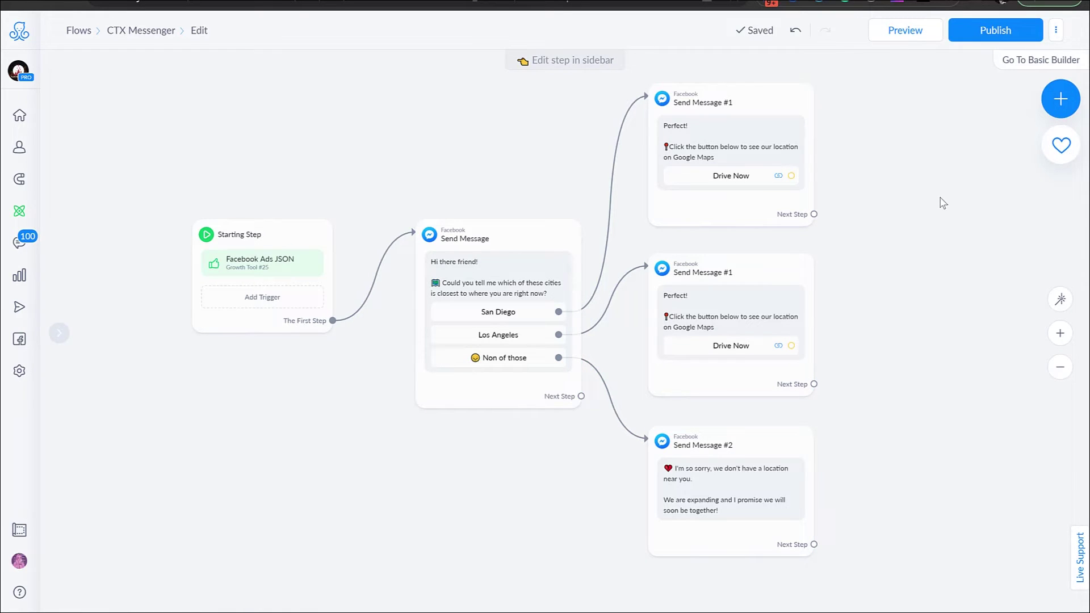
pyautogui.click(259, 272)
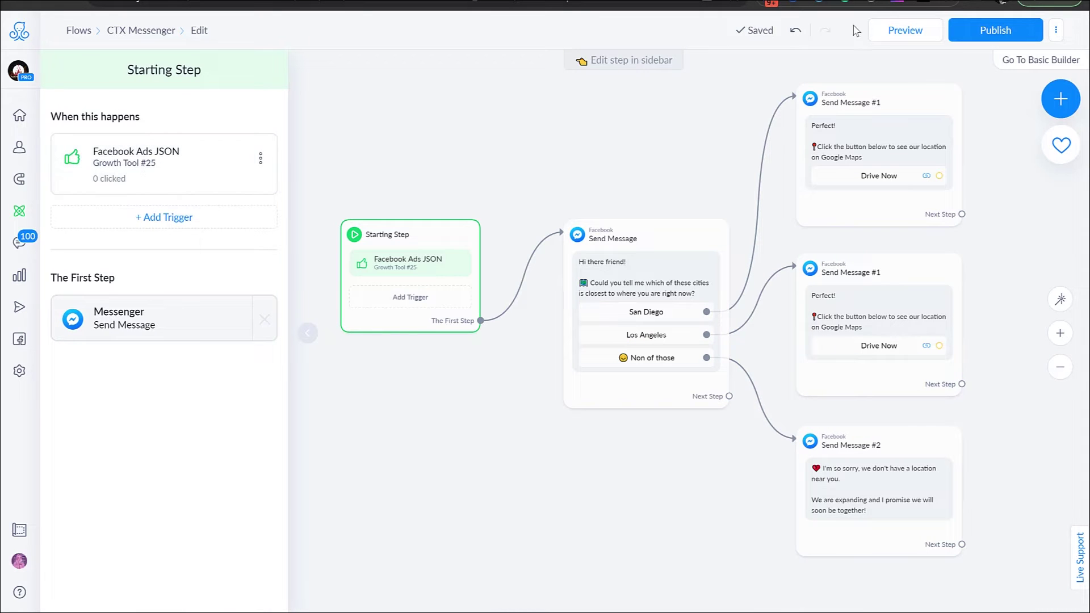
# - Publish the updated flow and review the warning that the JSON code changed
pyautogui.click(961, 26)
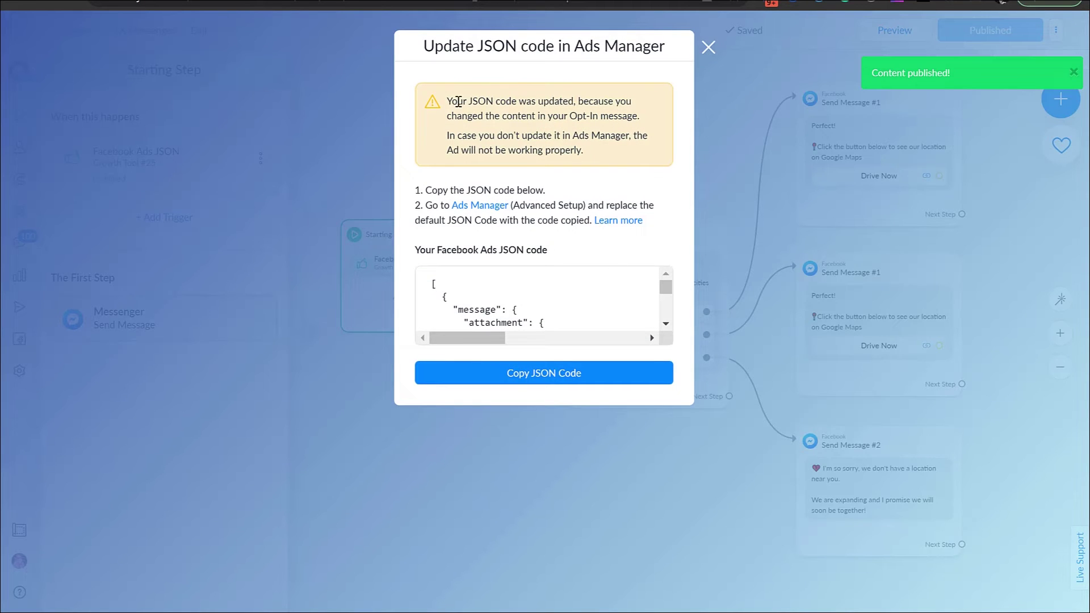
pyautogui.moveTo(454, 101); pyautogui.dragTo(532, 117)
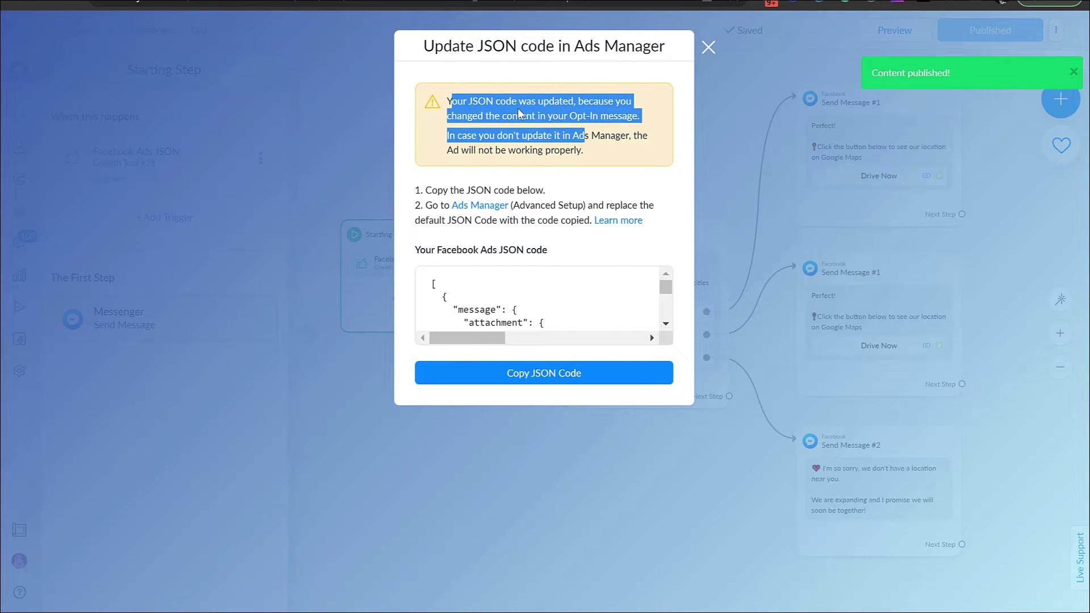
pyautogui.click(500, 103)
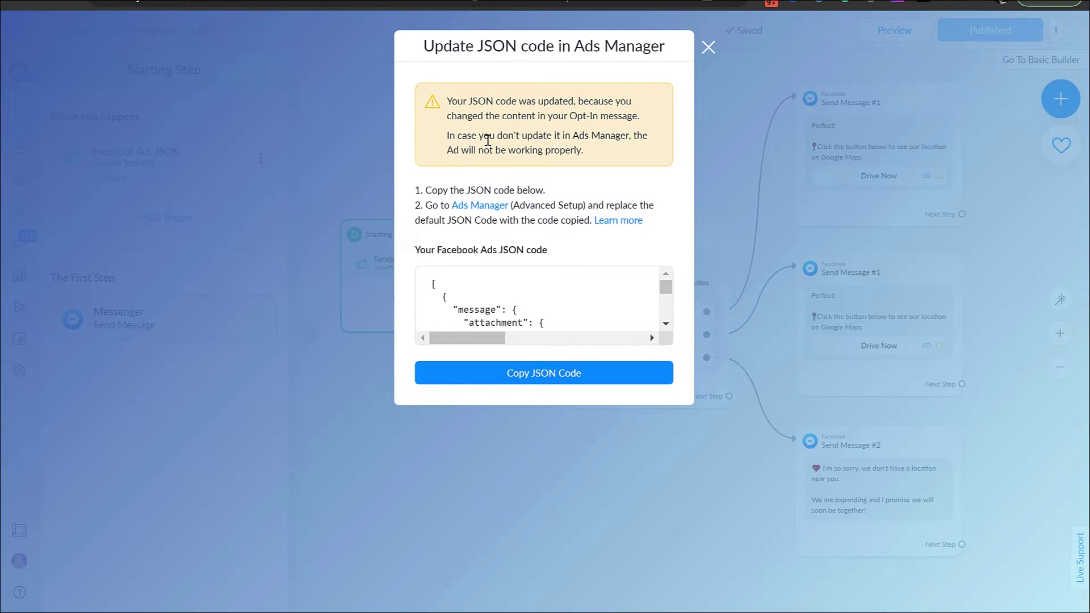
pyautogui.moveTo(459, 155); pyautogui.dragTo(587, 154)
pyautogui.click(584, 150)
pyautogui.keyDown('shift'); pyautogui.click(454, 137); pyautogui.keyUp('shift')
pyautogui.click(470, 148)
# - Copy the updated Facebook Ads JSON code and close the update dialog
pyautogui.click(545, 374)
pyautogui.click(513, 483)
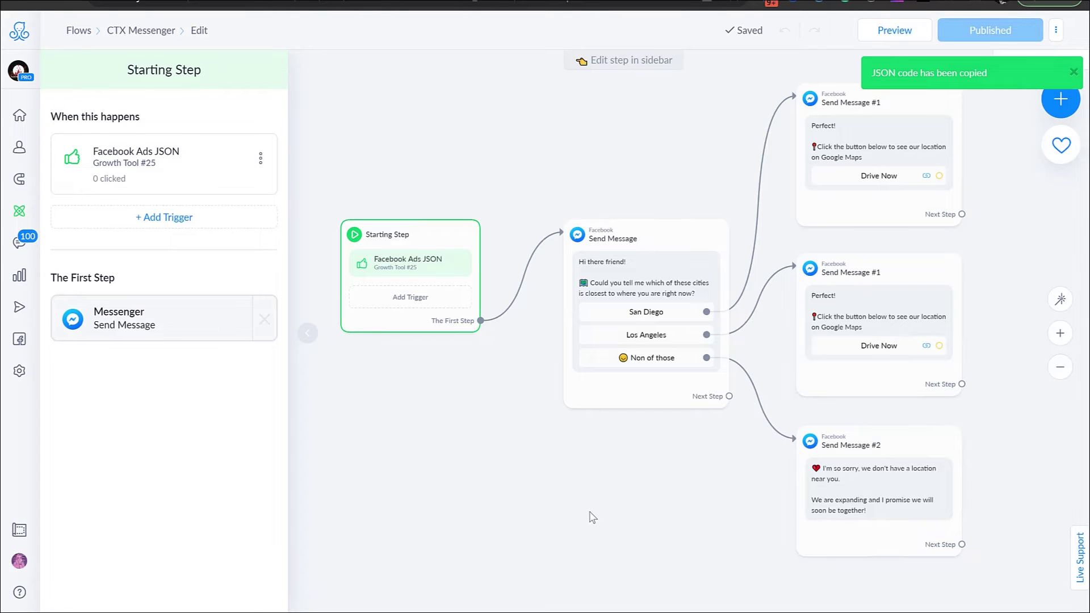
pyautogui.hscroll(2, 577, 513)
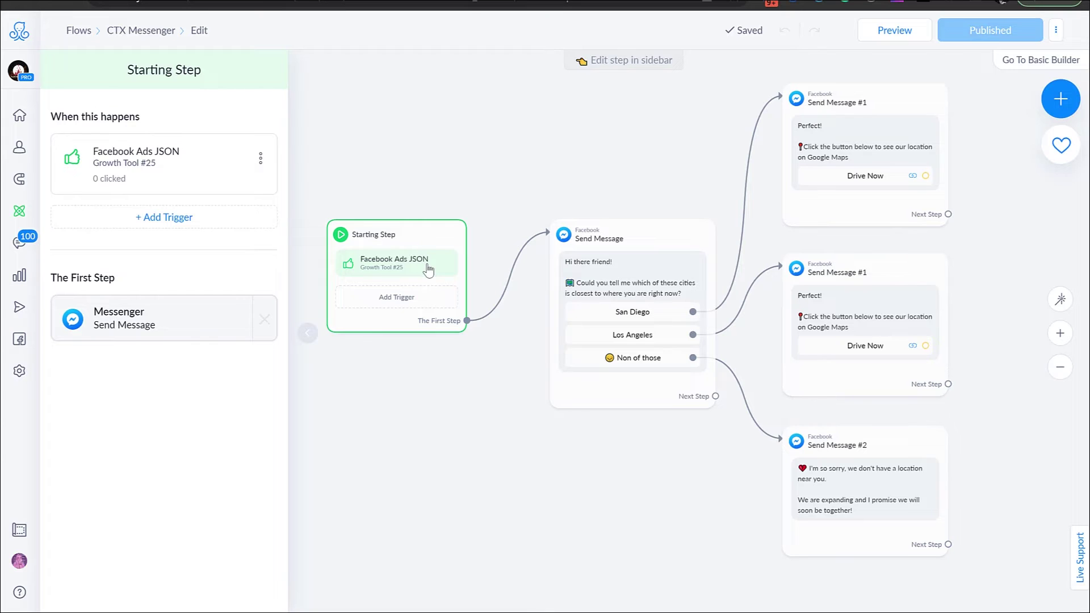
# - Open ad 1 in Ads Manager and locate its Message template settings
pyautogui.hotkey('ctrl', 'Tab')
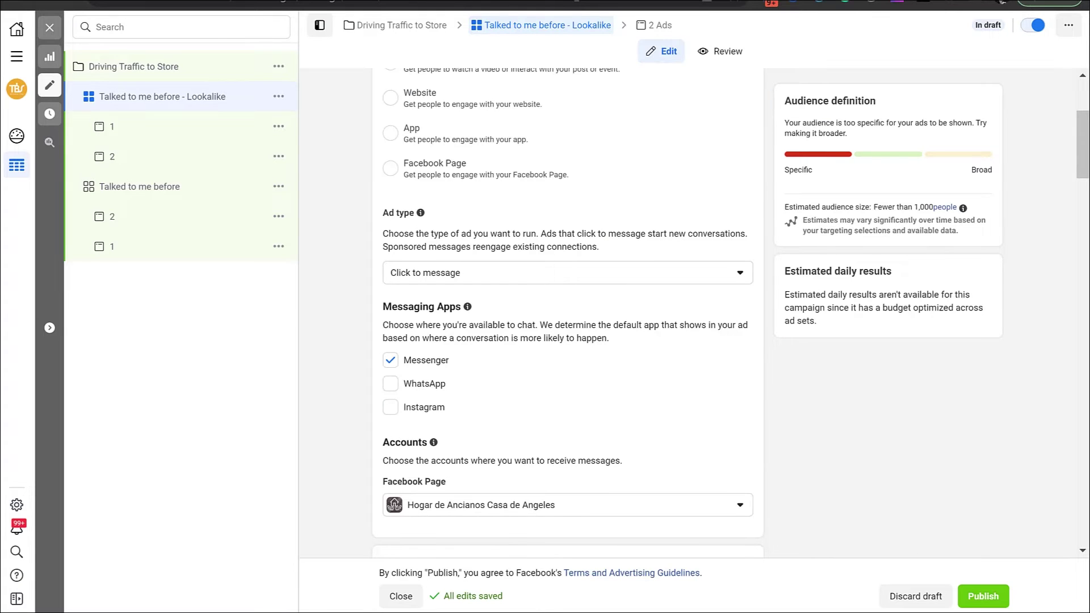
pyautogui.click(171, 130)
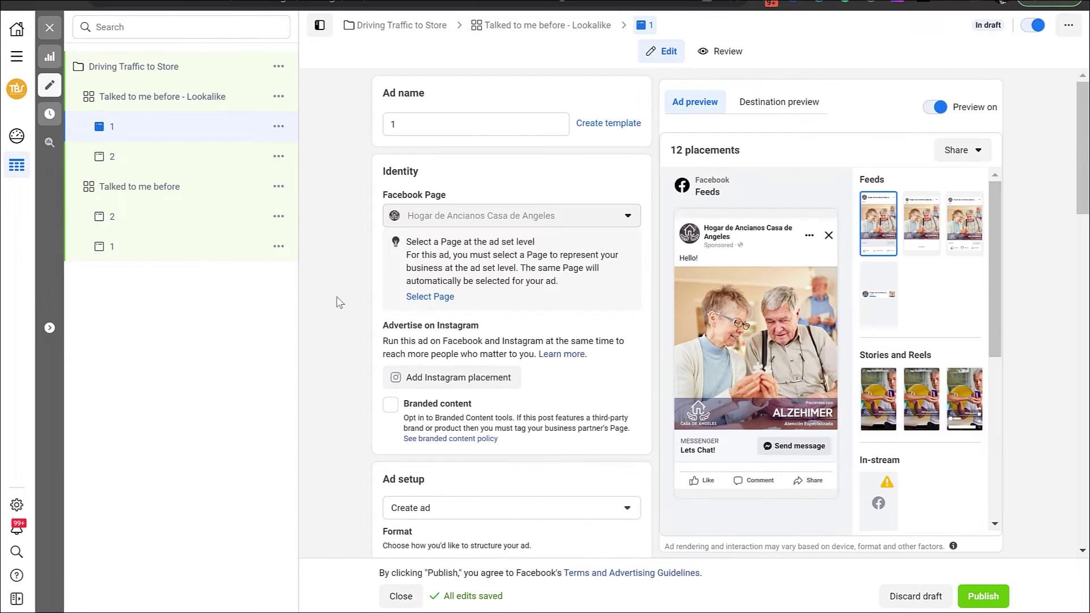
pyautogui.scroll(-5, 334, 317)
pyautogui.scroll(-10, 334, 317)
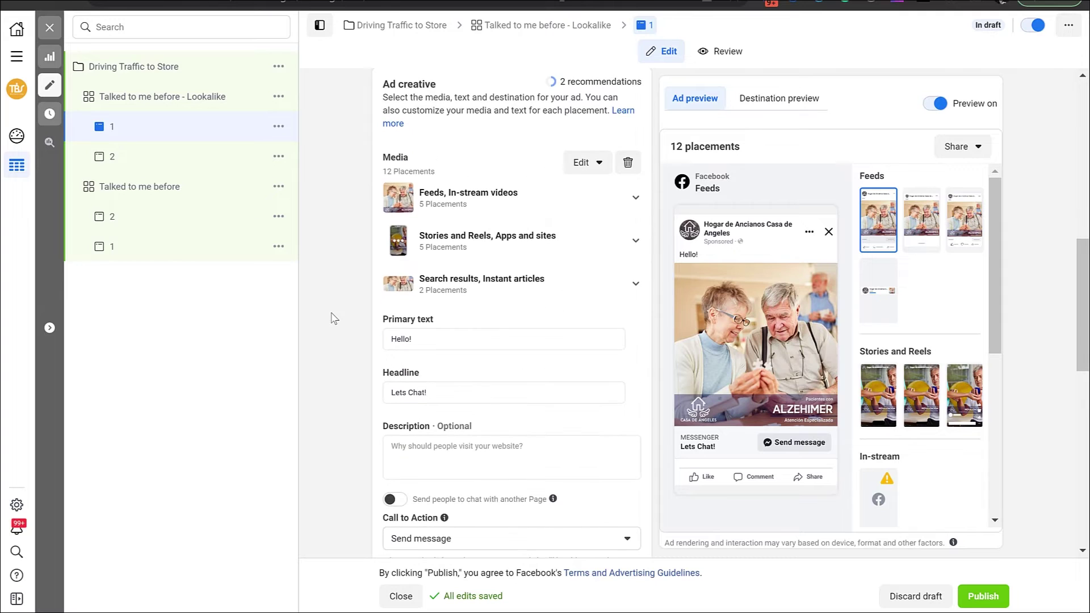
pyautogui.scroll(-1, 326, 306)
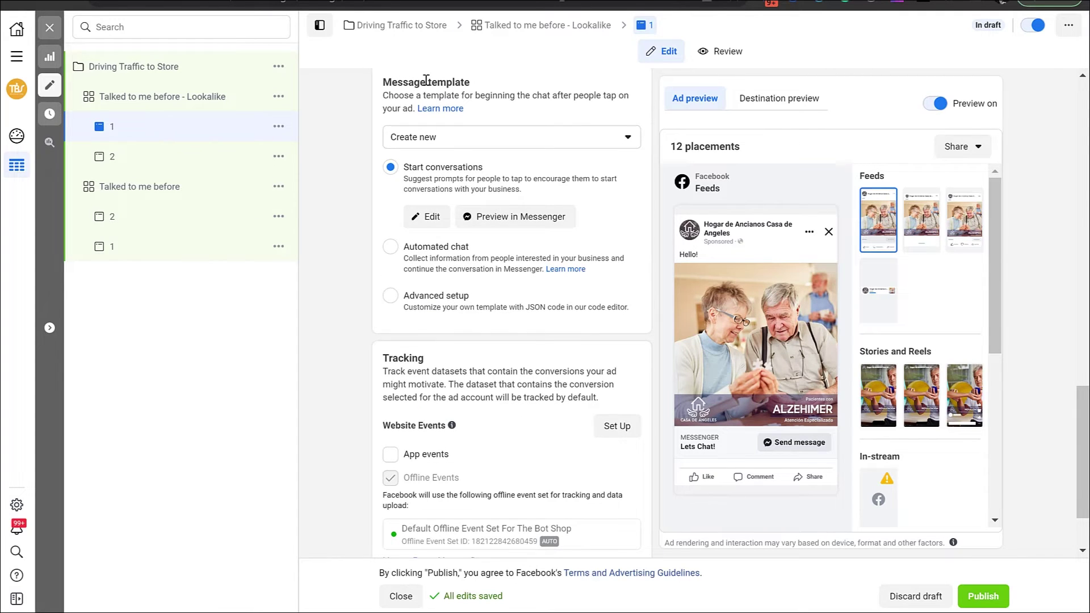
pyautogui.scroll(1, 426, 80)
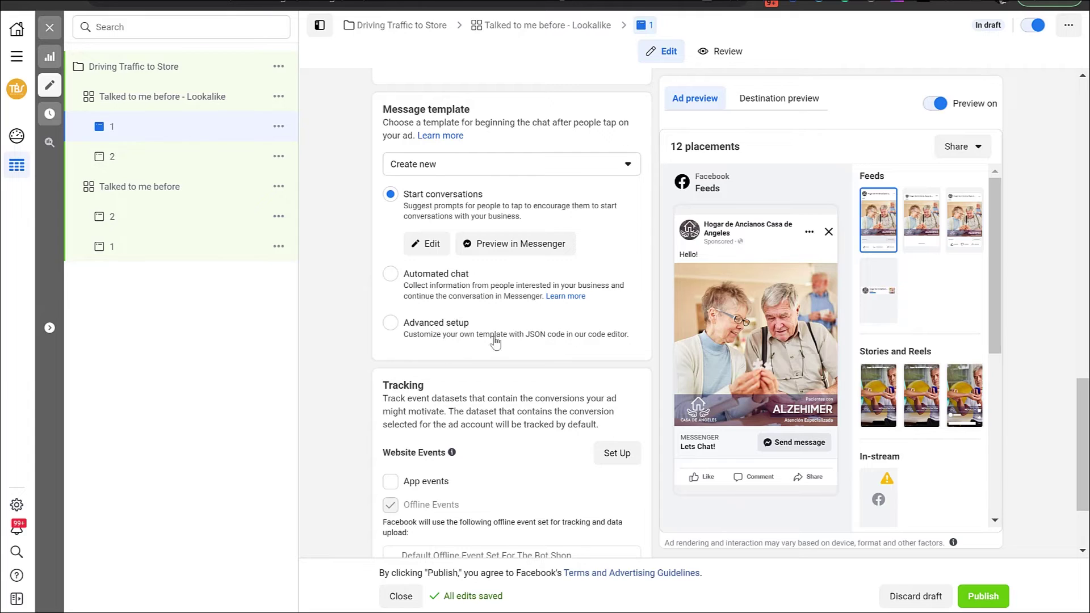
# - Choose a custom JSON message template and replace its code with the copied ManyChat JSON
pyautogui.click(391, 325)
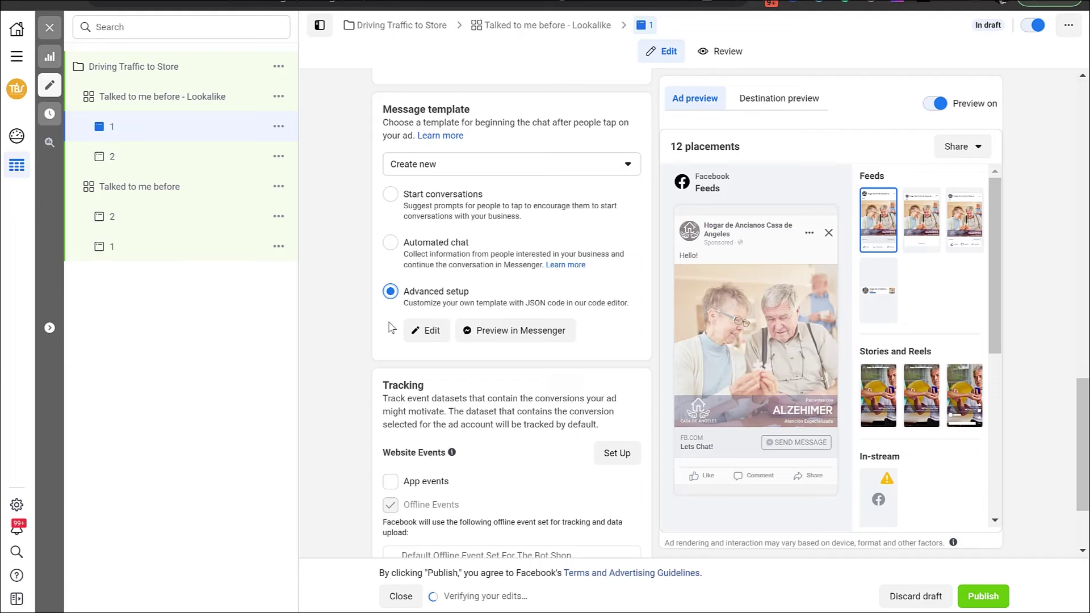
pyautogui.click(429, 331)
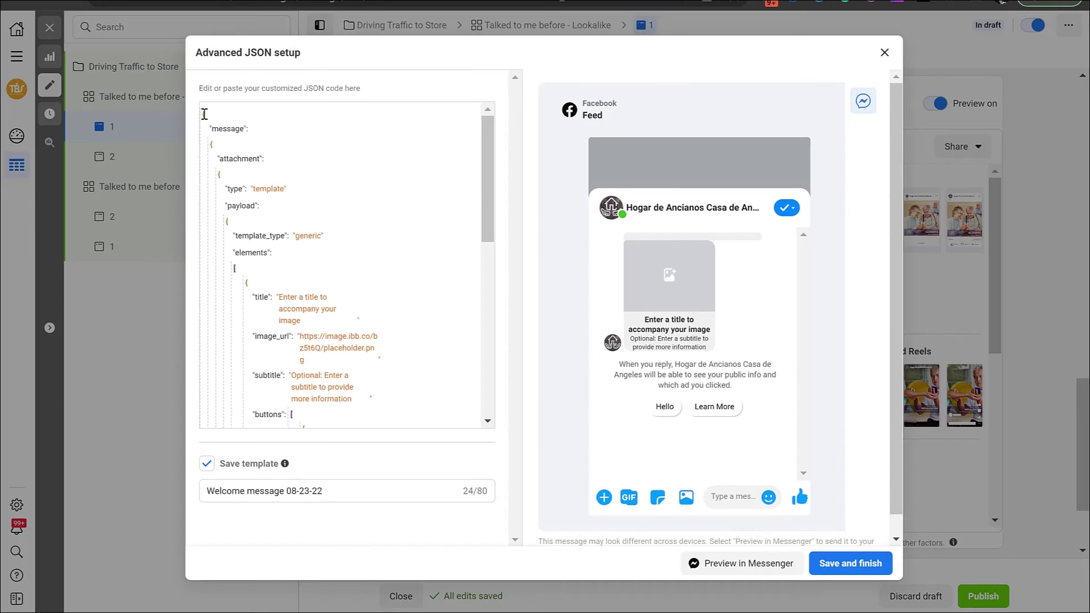
pyautogui.doubleClick(204, 114)
pyautogui.hotkey('ctrl', 'a')
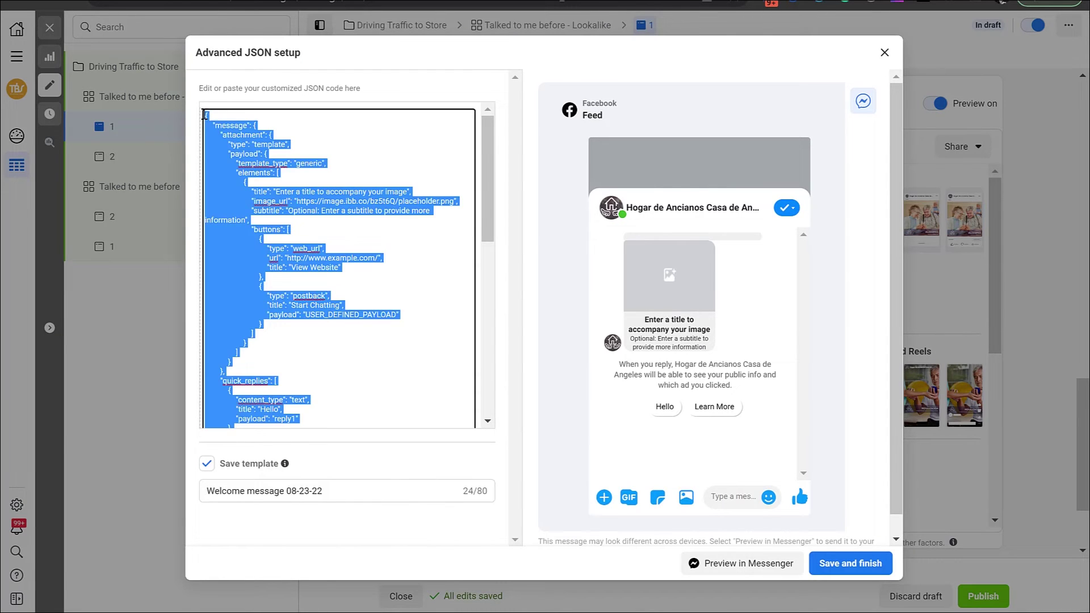
pyautogui.press('BackSpace')
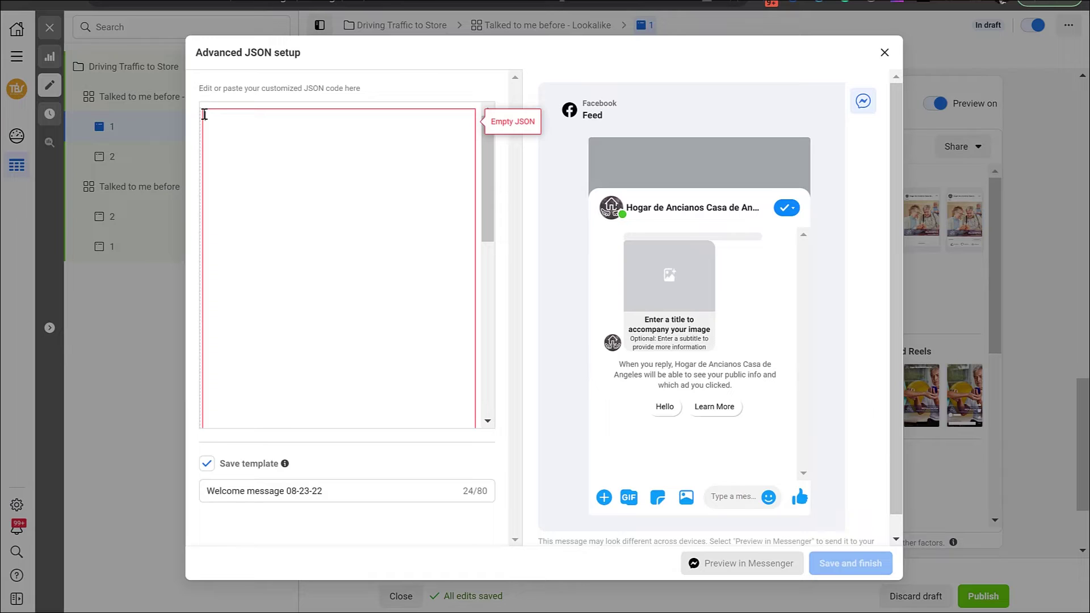
pyautogui.hotkey('ctrl', 'v')
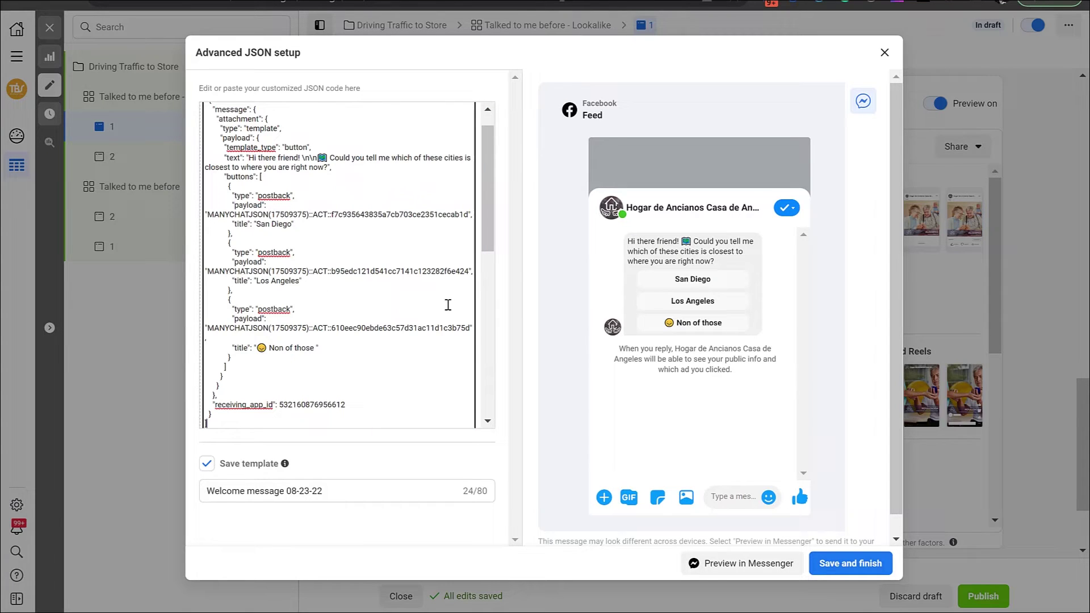
# - Name the template 'Location Flow' and save it
pyautogui.tripleClick(296, 492)
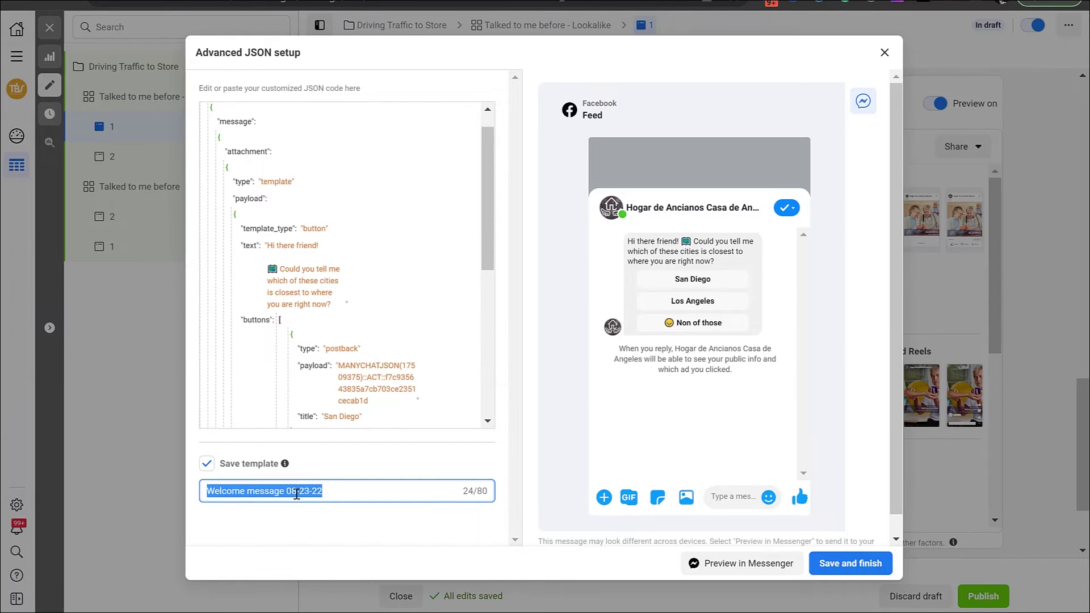
pyautogui.write('Location')
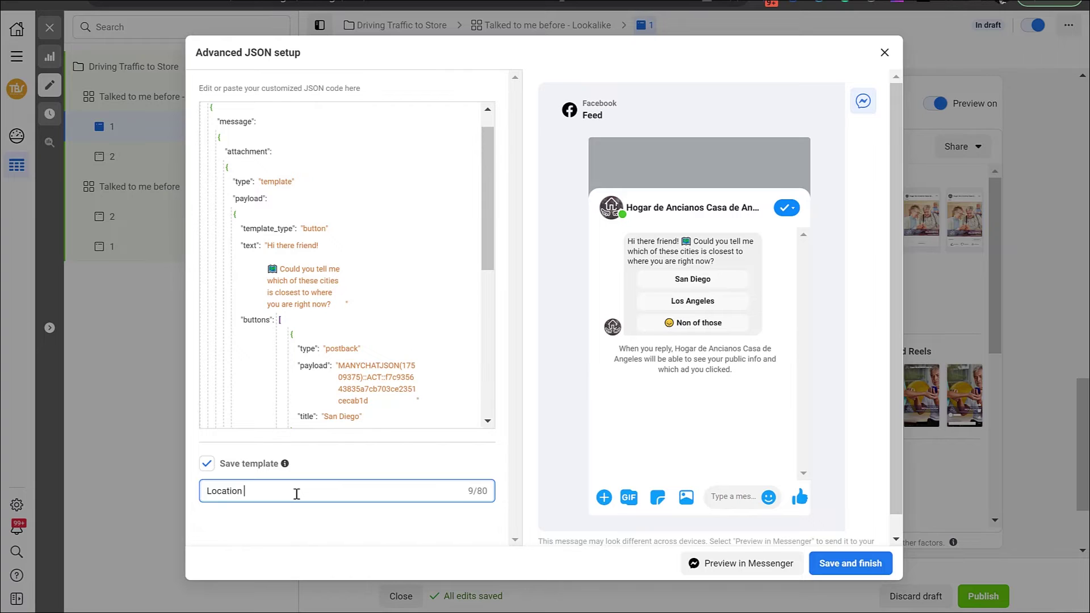
pyautogui.write(' Flow')
pyautogui.click(372, 506)
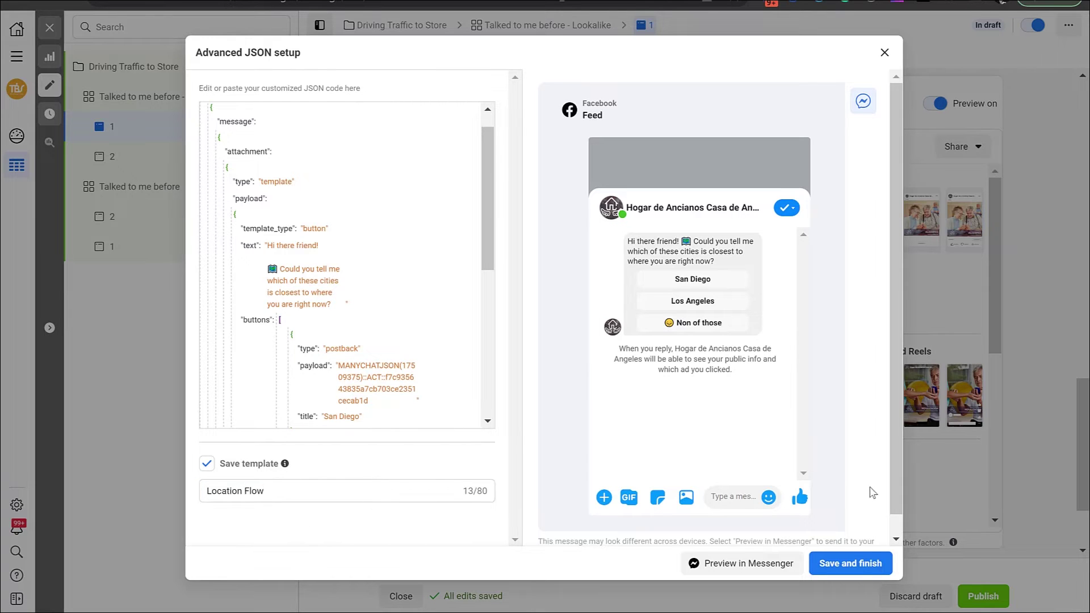
pyautogui.click(847, 564)
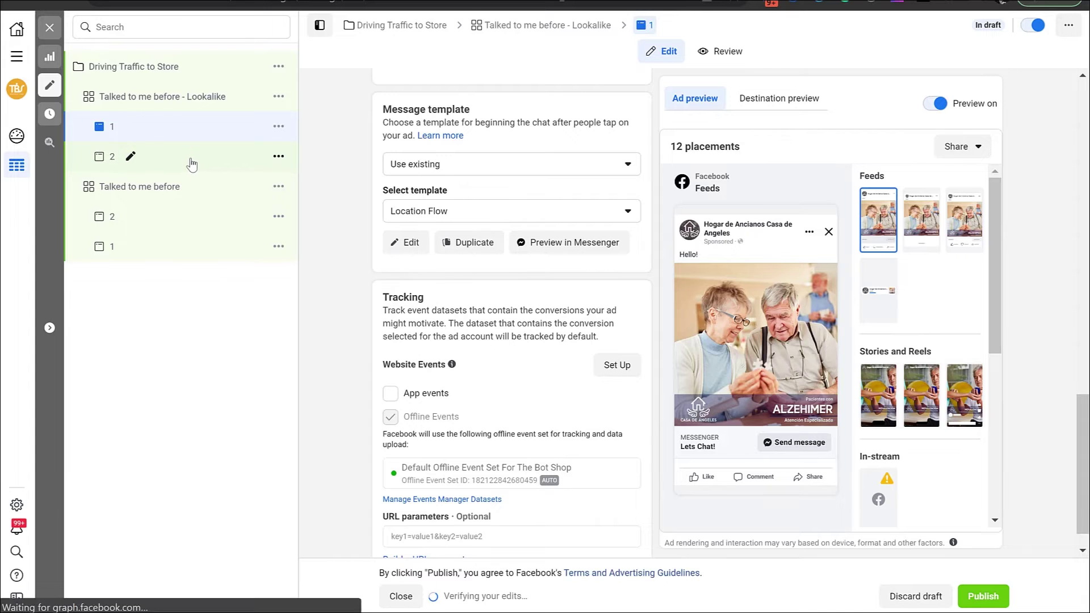
# - Set ad 2's message template to the existing 'Location Flow' template
pyautogui.click(192, 164)
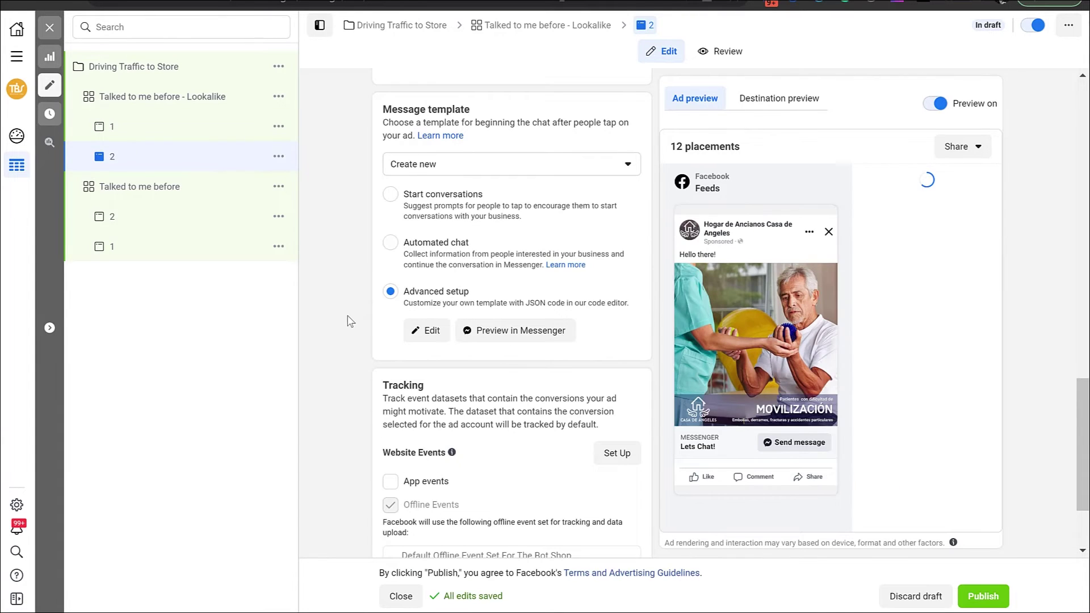
pyautogui.scroll(2, 350, 320)
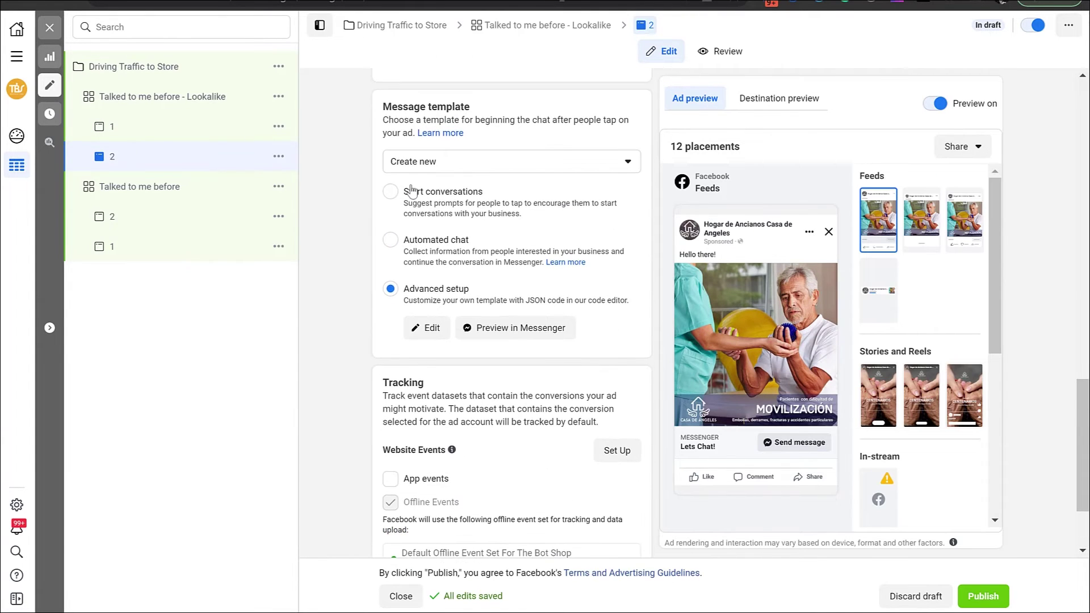
pyautogui.click(434, 164)
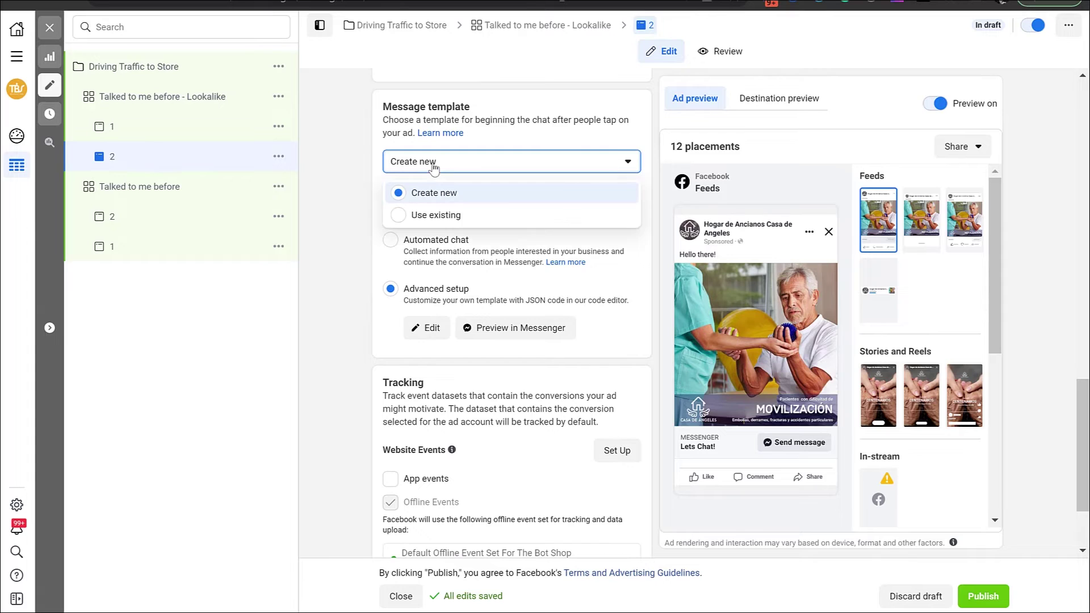
pyautogui.click(424, 216)
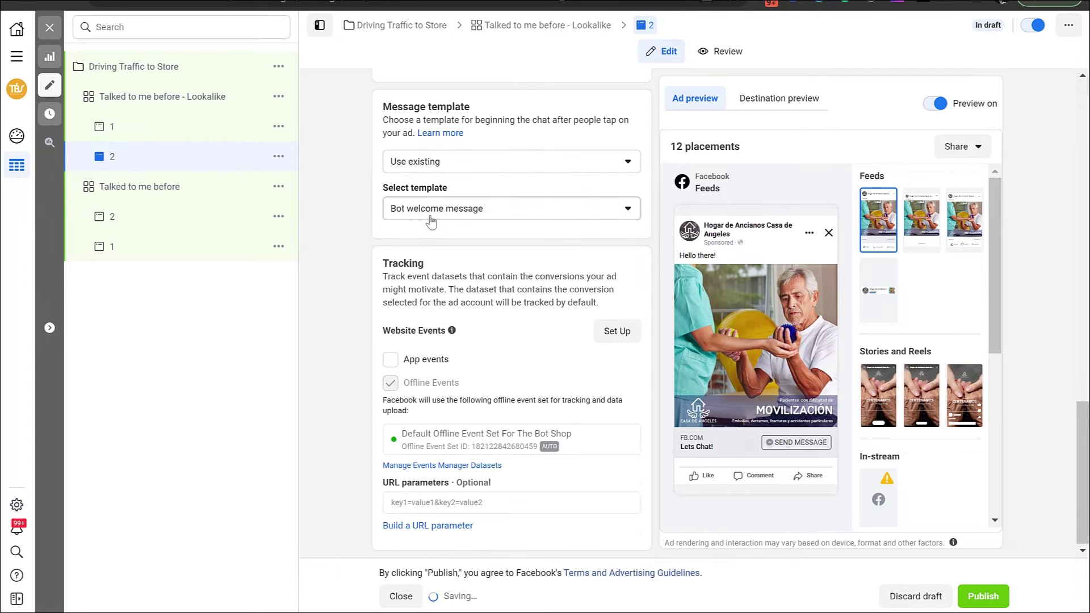
pyautogui.click(438, 211)
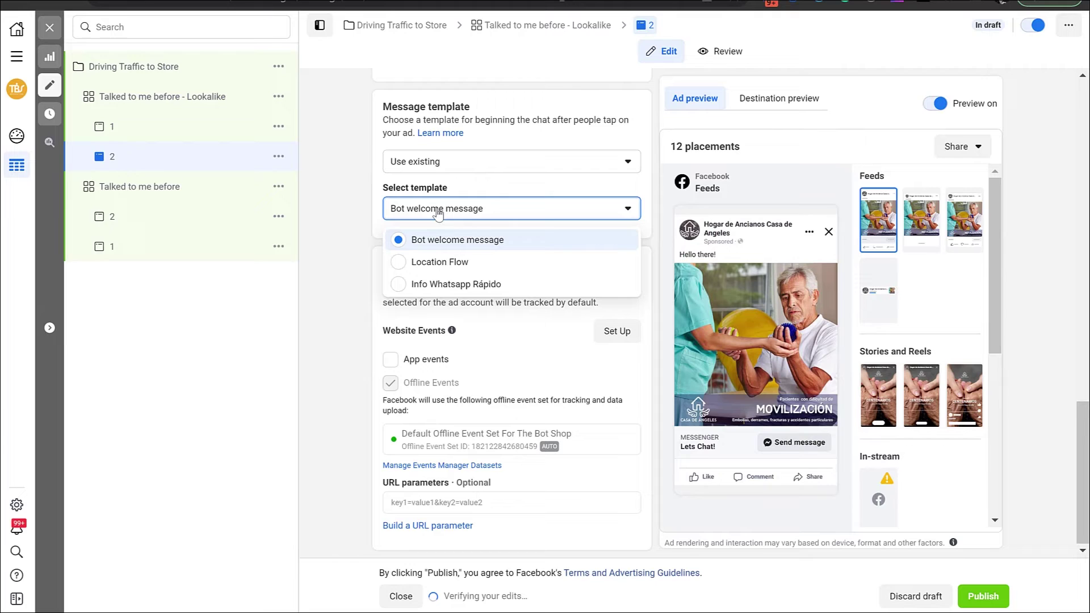
pyautogui.click(435, 264)
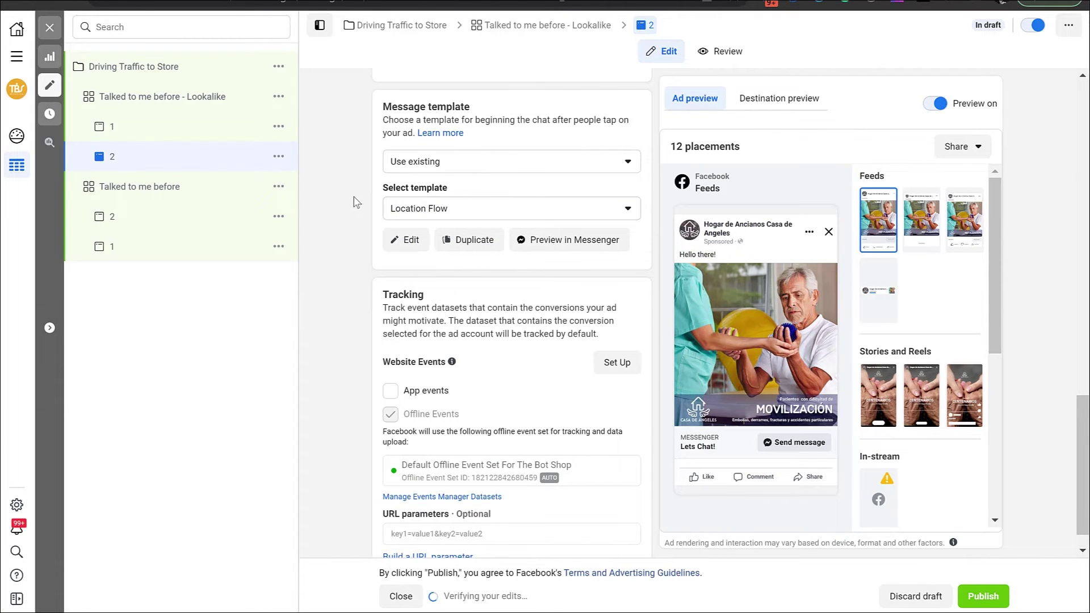
# - Check the Location Flow template's JSON and close it without saving
pyautogui.click(405, 240)
pyautogui.scroll(-10, 400, 243)
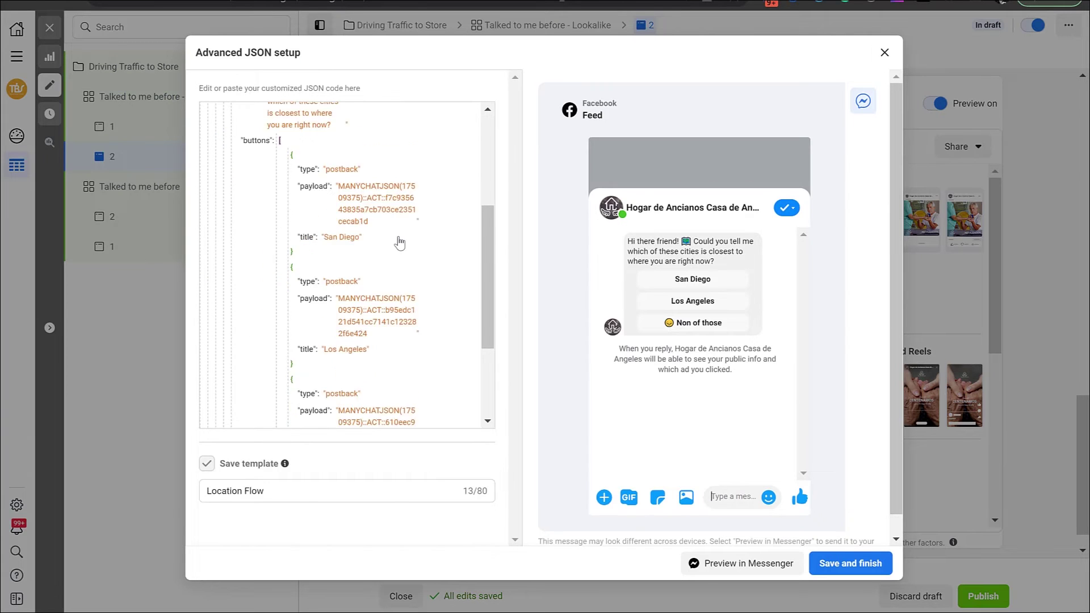
pyautogui.click(886, 52)
pyautogui.click(658, 249)
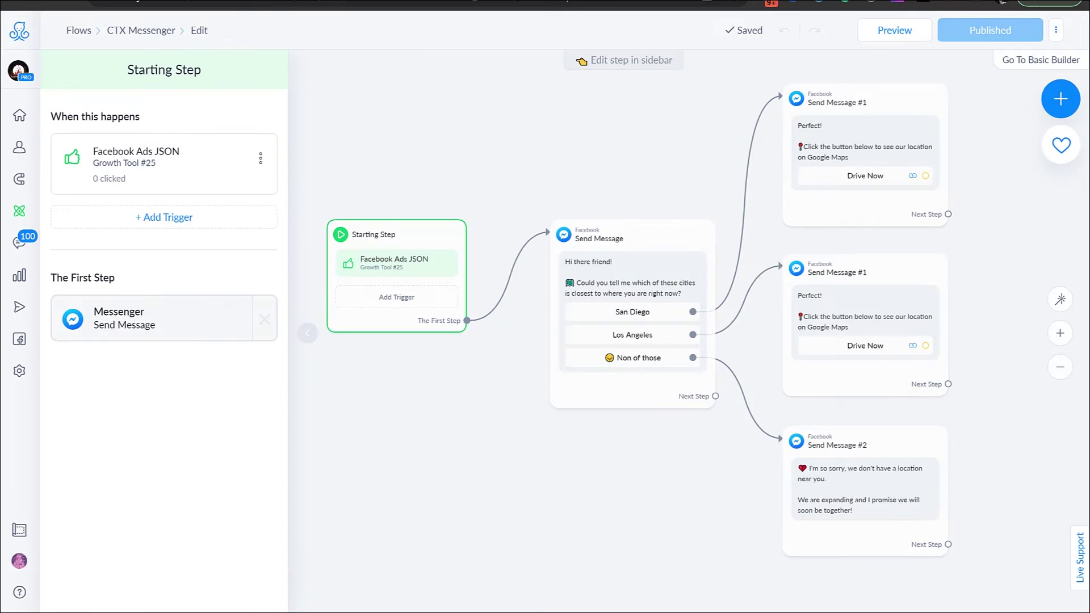
# - Add a Facebook Keyword trigger to the CTX Messenger flow's Starting Step
pyautogui.hscroll(2, 592, 139)
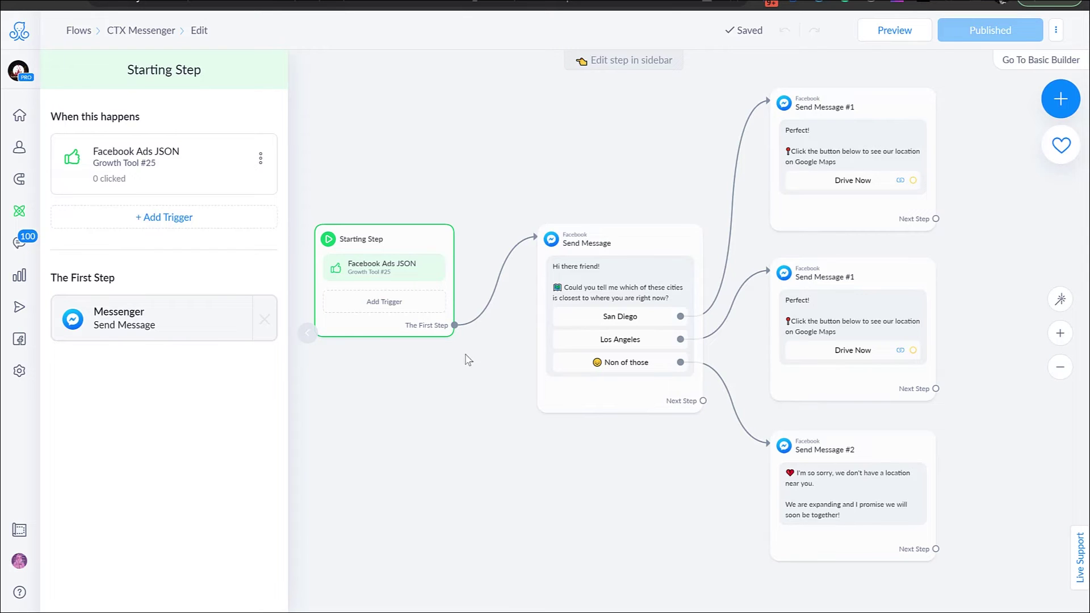
pyautogui.click(384, 302)
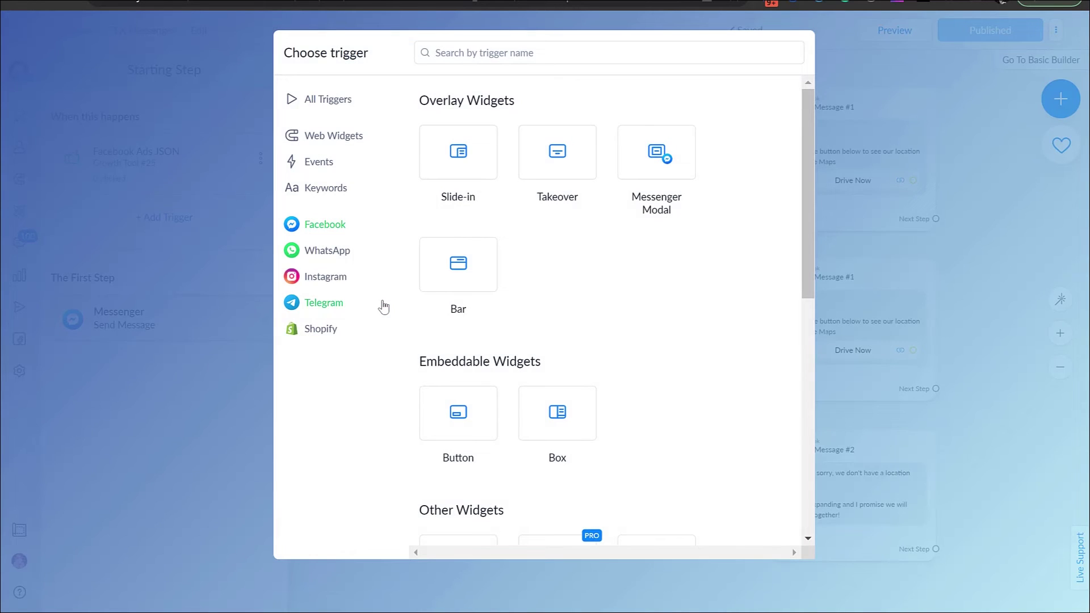
pyautogui.scroll(-5, 560, 311)
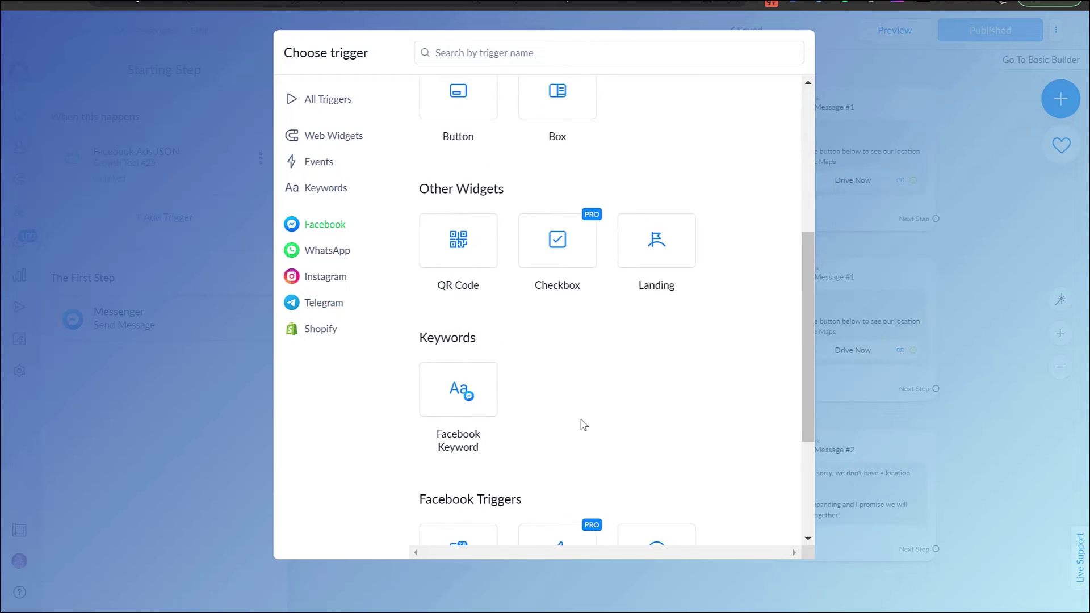
pyautogui.scroll(-2, 584, 425)
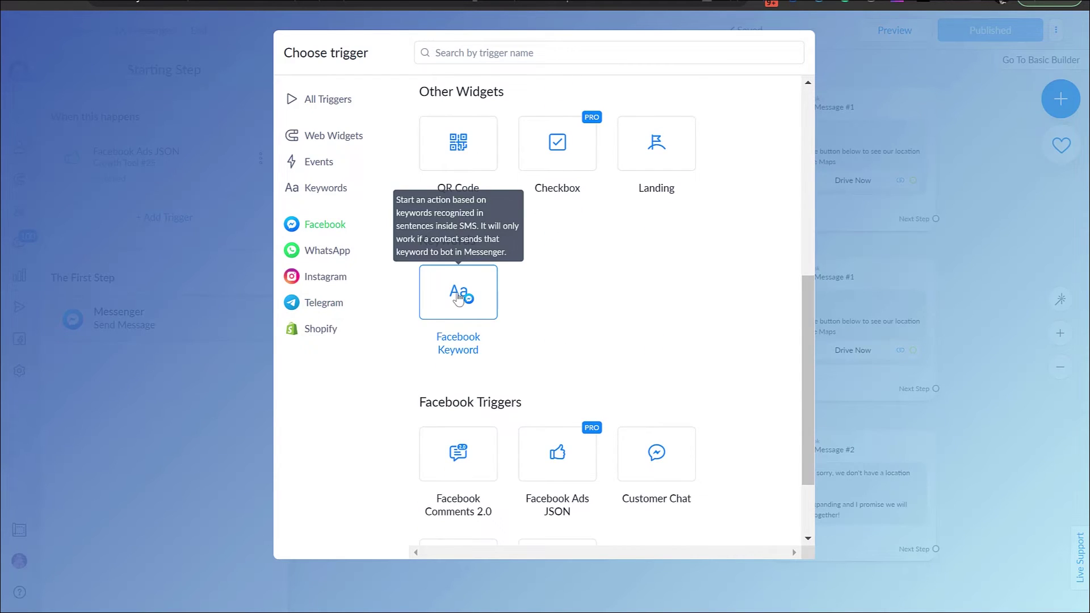
pyautogui.click(458, 299)
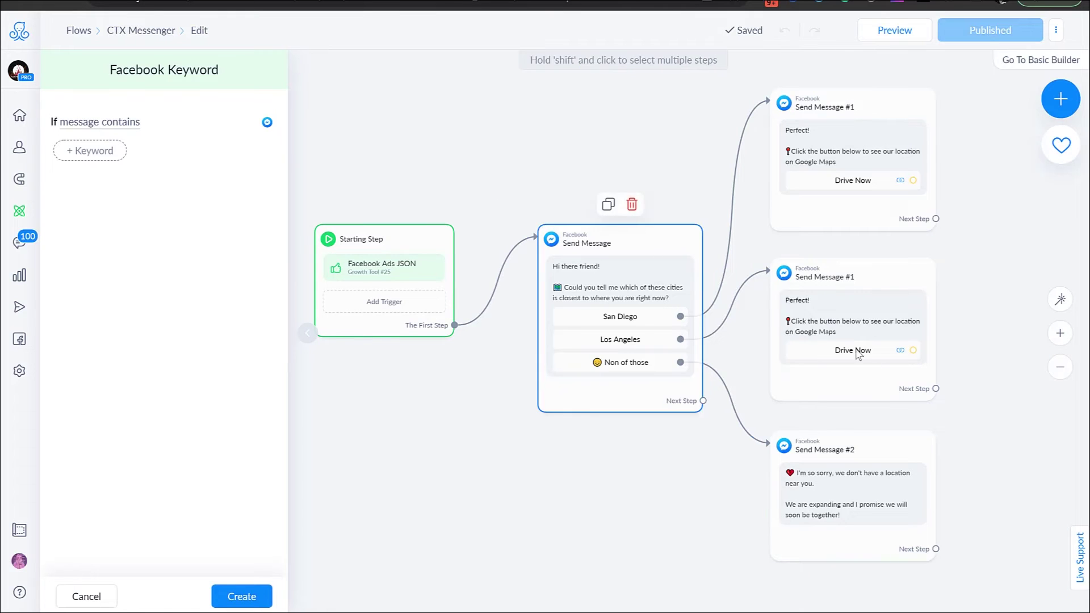
pyautogui.click(721, 319)
pyautogui.click(644, 280)
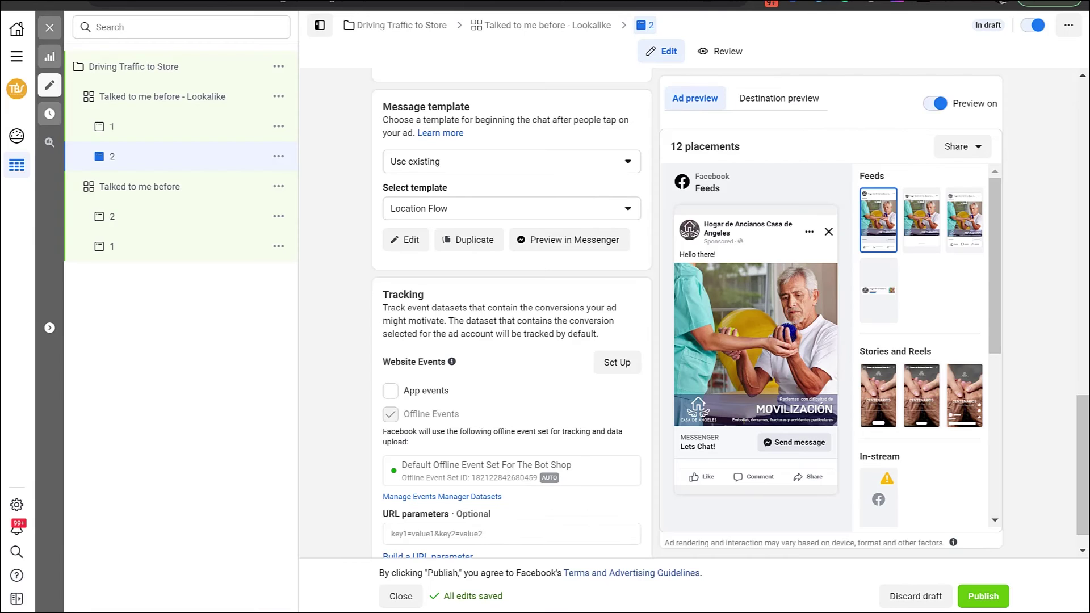
# - Switch the ad's message template from Use existing to Create new with Start conversations
pyautogui.click(427, 161)
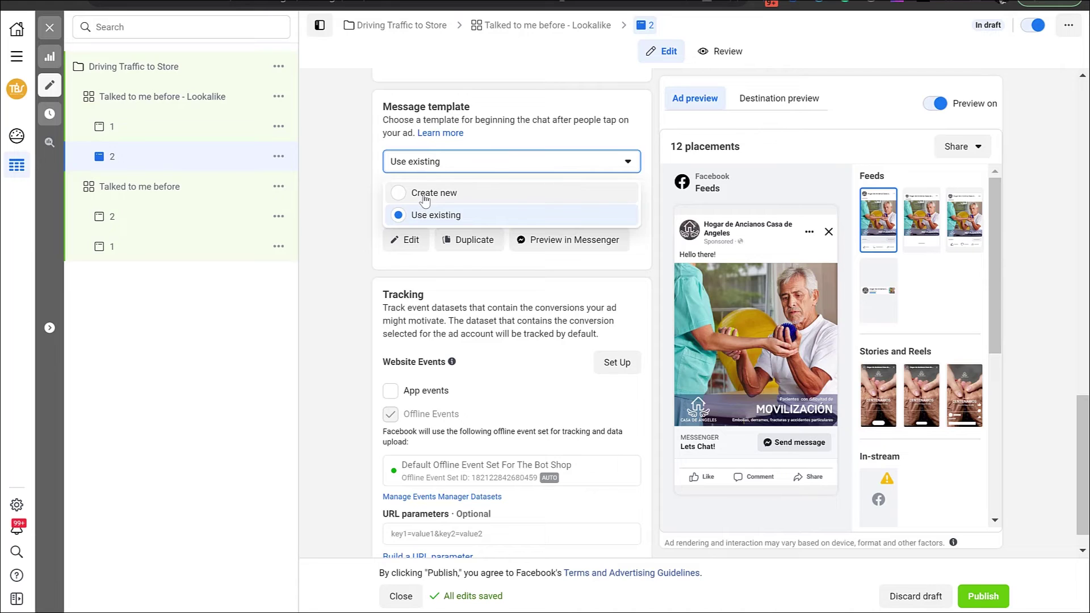
pyautogui.click(425, 195)
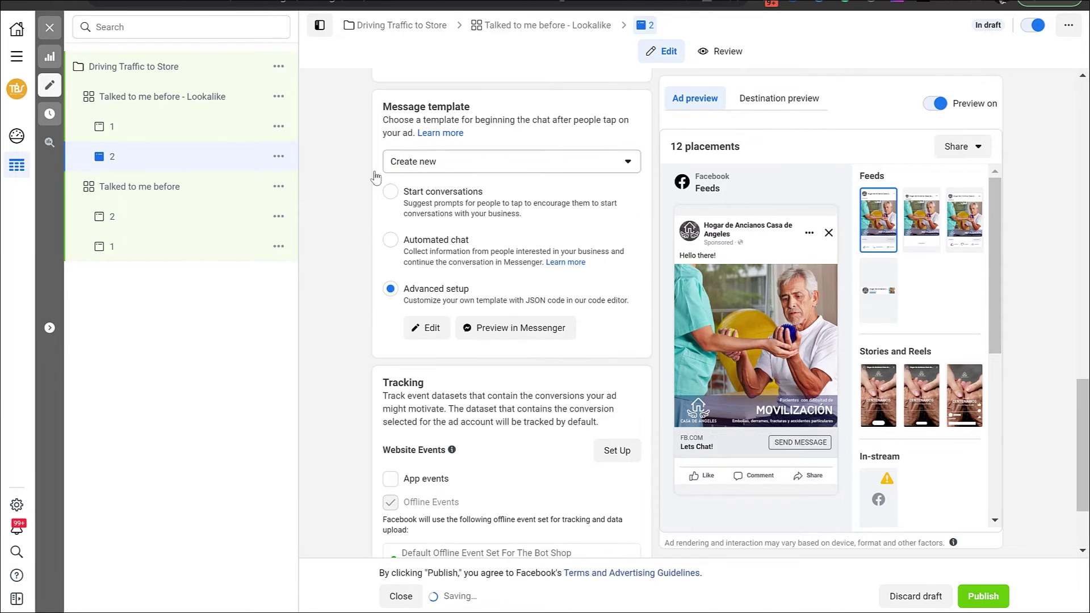
pyautogui.click(393, 194)
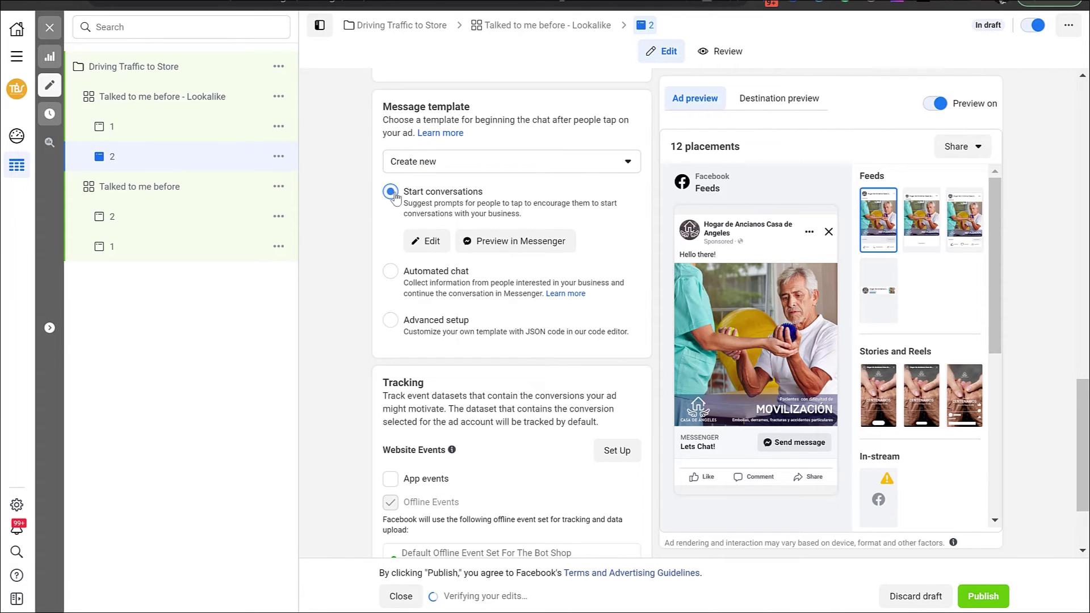
# - Open the new ad template for editing and copy the ManyChat first message's city-question text
pyautogui.click(423, 243)
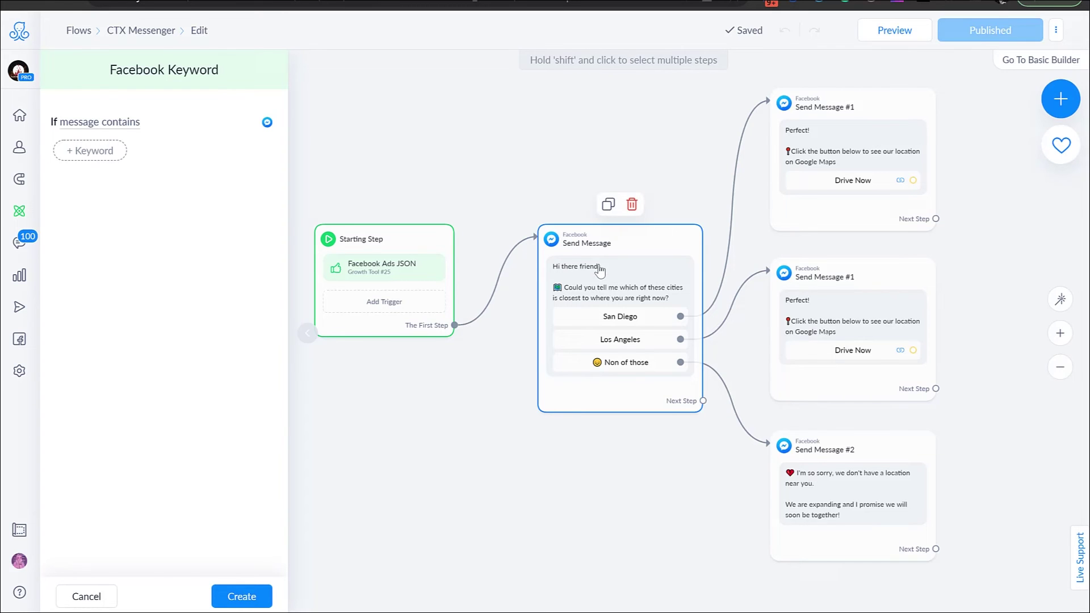
pyautogui.click(593, 262)
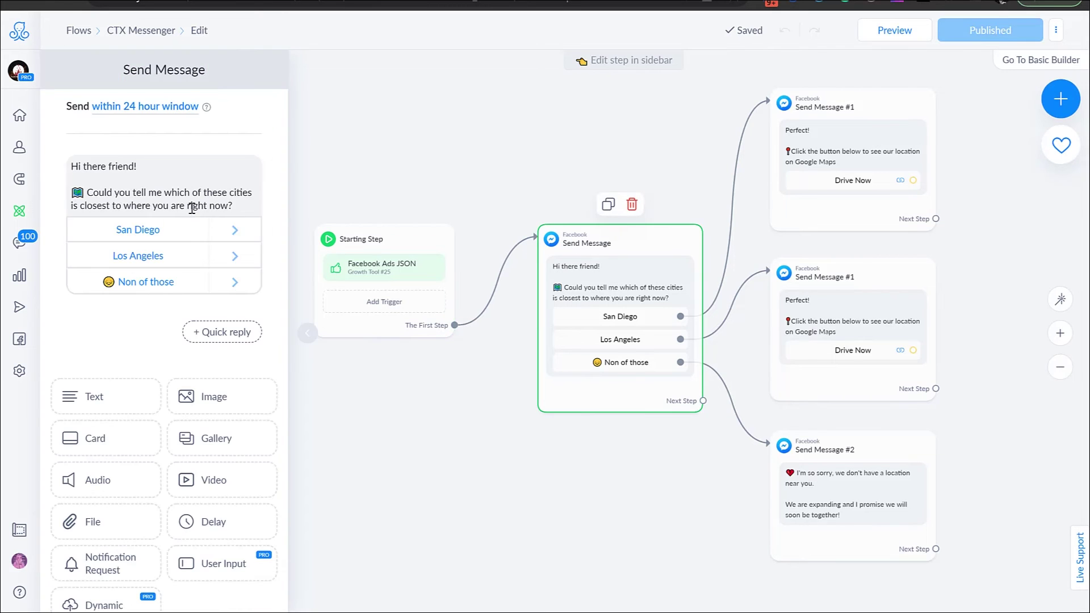
pyautogui.click(192, 208)
pyautogui.hotkey('ctrl', 'a')
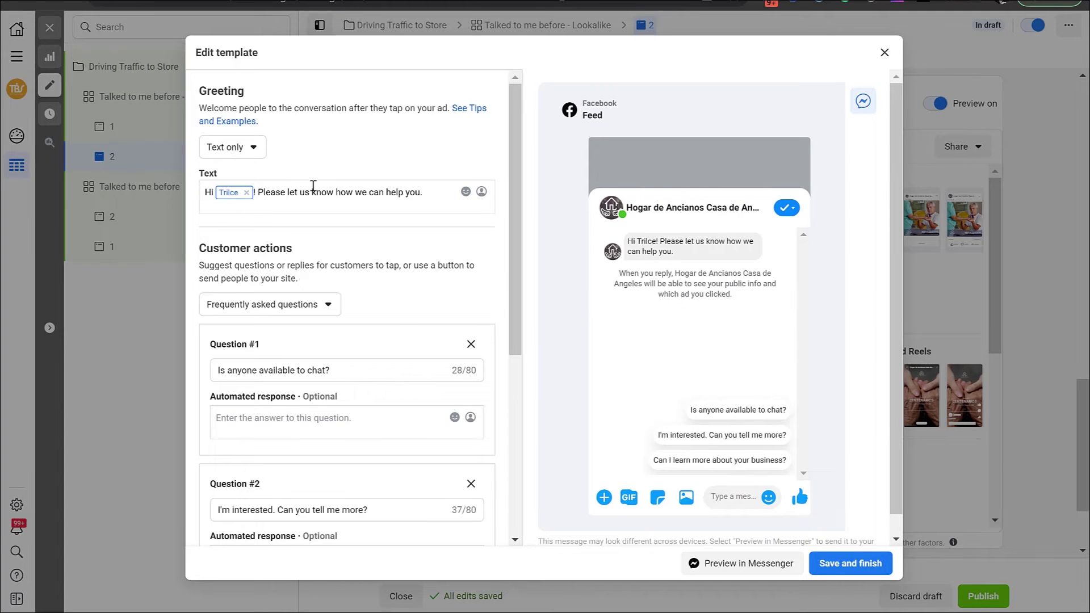
# - Replace the ad Greeting Text with the copied message, swapping 'friend' for the recipient's first name
pyautogui.click(313, 192)
pyautogui.tripleClick(314, 191)
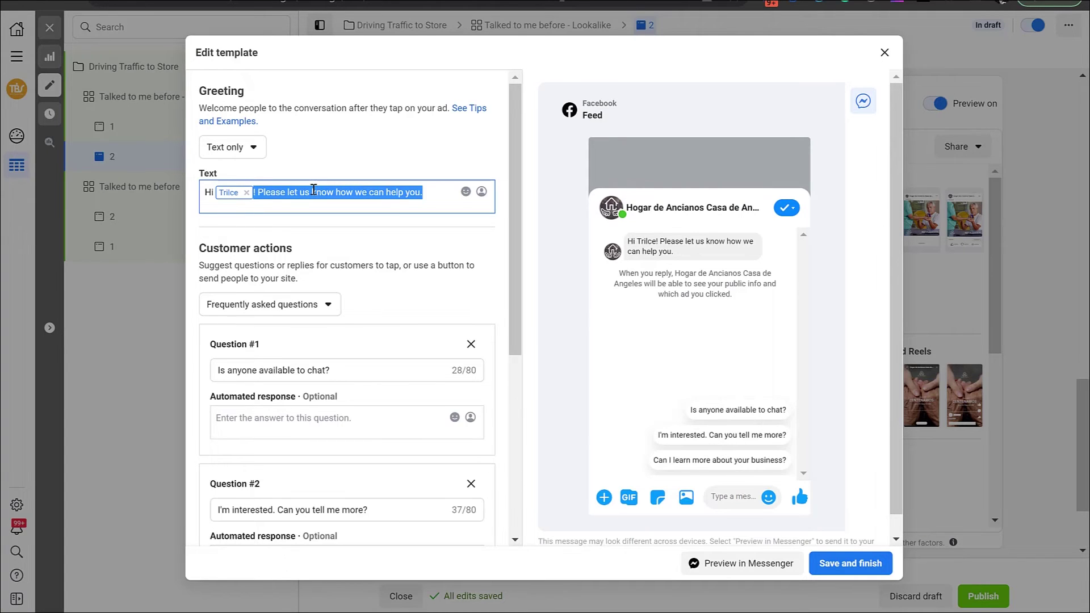
pyautogui.hotkey('ctrl', 'a')
pyautogui.press('BackSpace')
pyautogui.write('Hi there friend  📗 Could you tell me which of these cities is closest to where you are right now?')
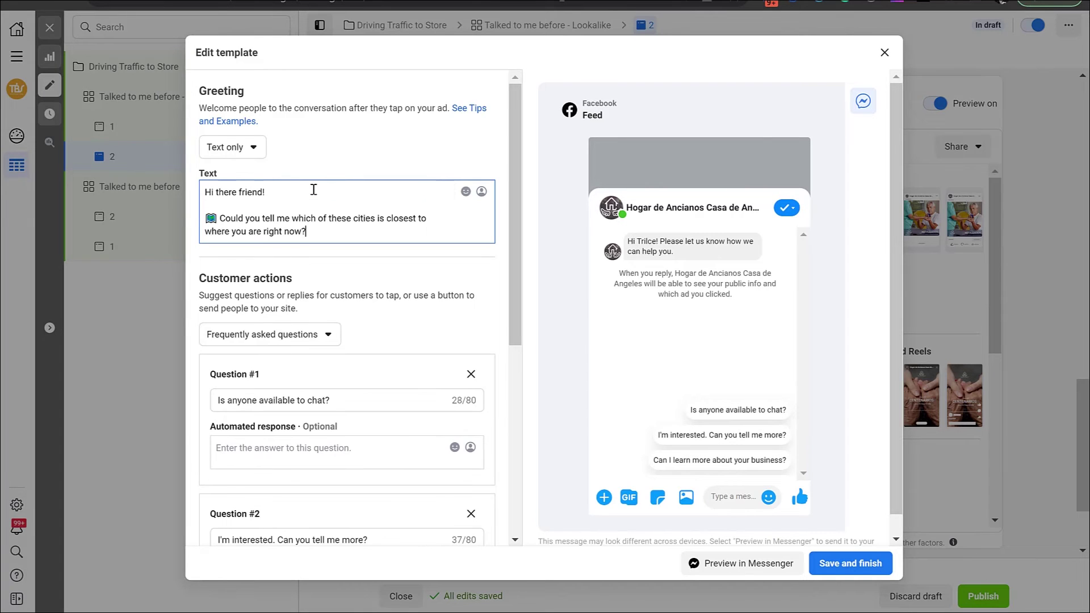
pyautogui.doubleClick(241, 192)
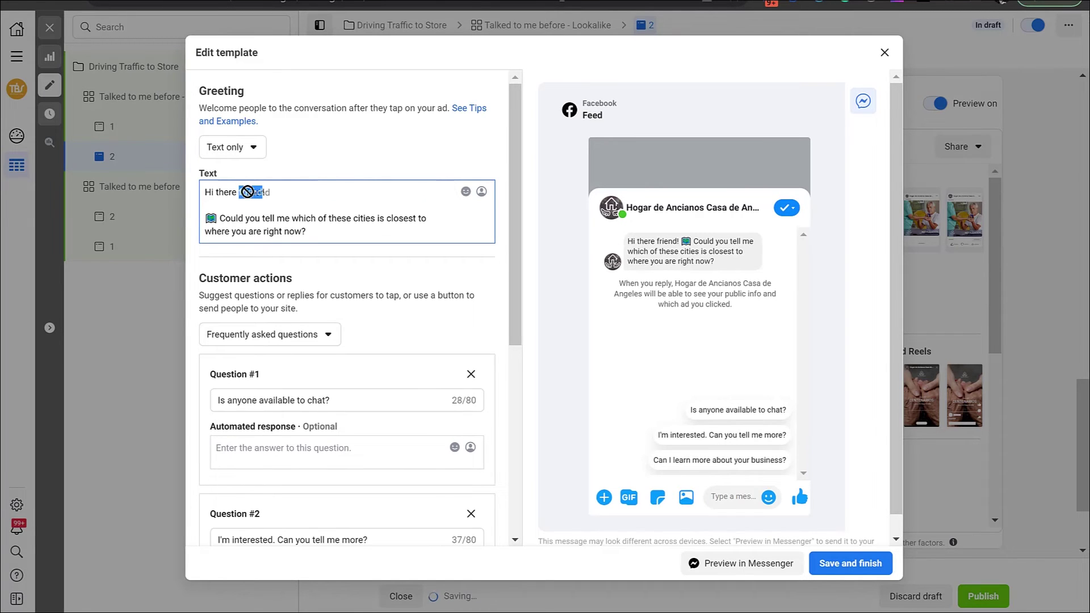
pyautogui.press('BackSpace')
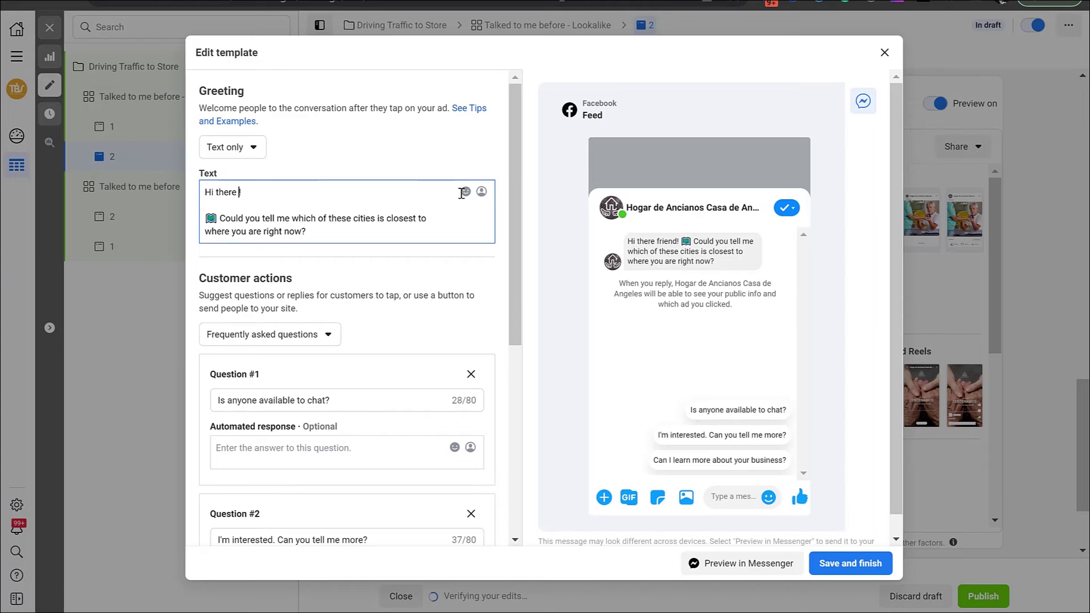
pyautogui.click(482, 193)
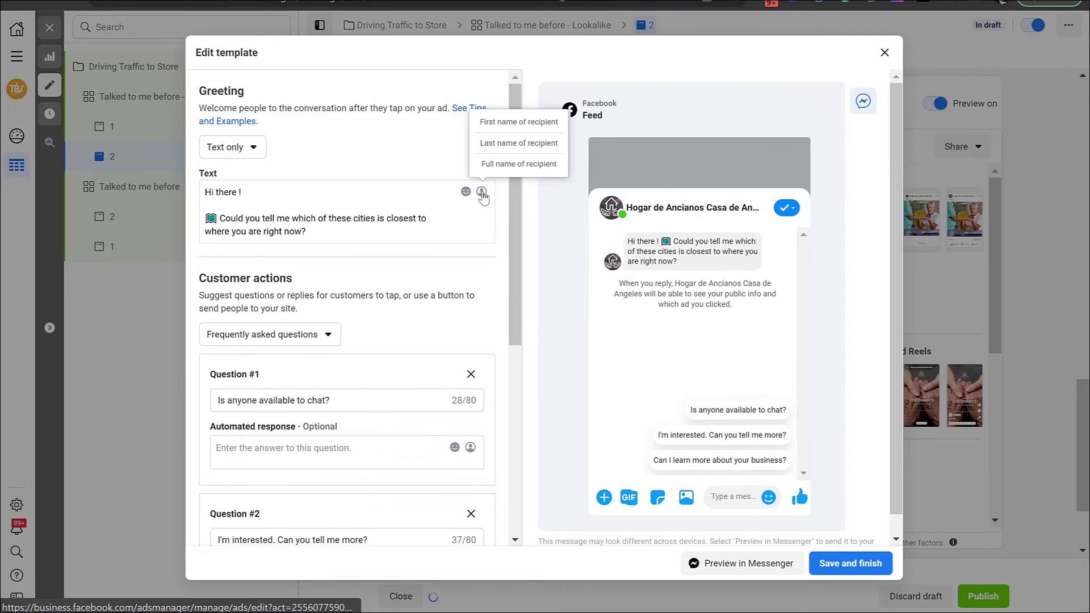
pyautogui.click(510, 125)
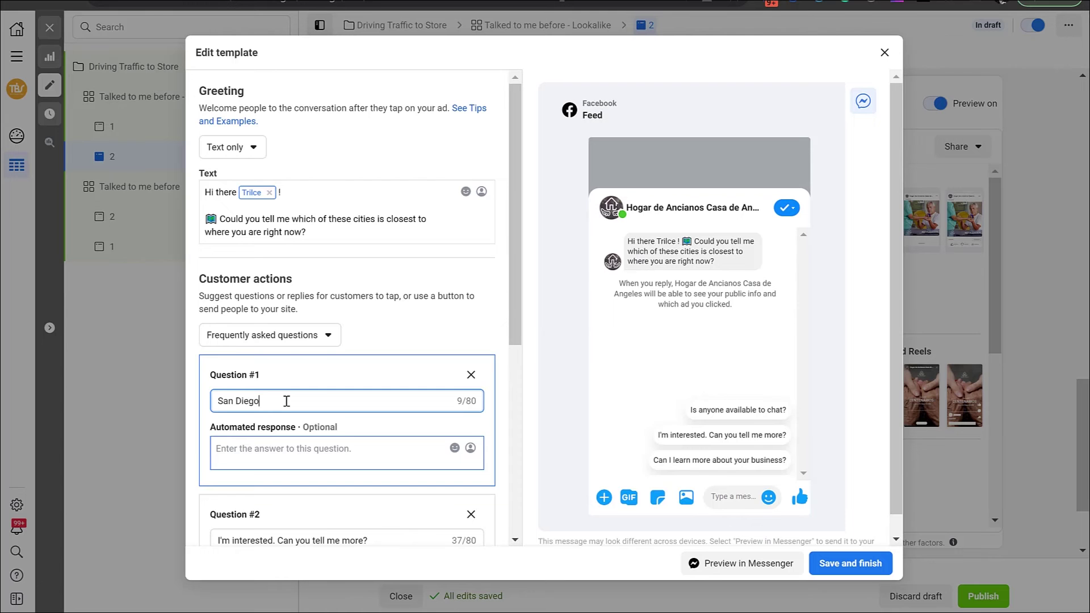
# - Set Question #2 to 'Los Angeles' and Question #3 to 'Non of those'
pyautogui.scroll(-3, 284, 401)
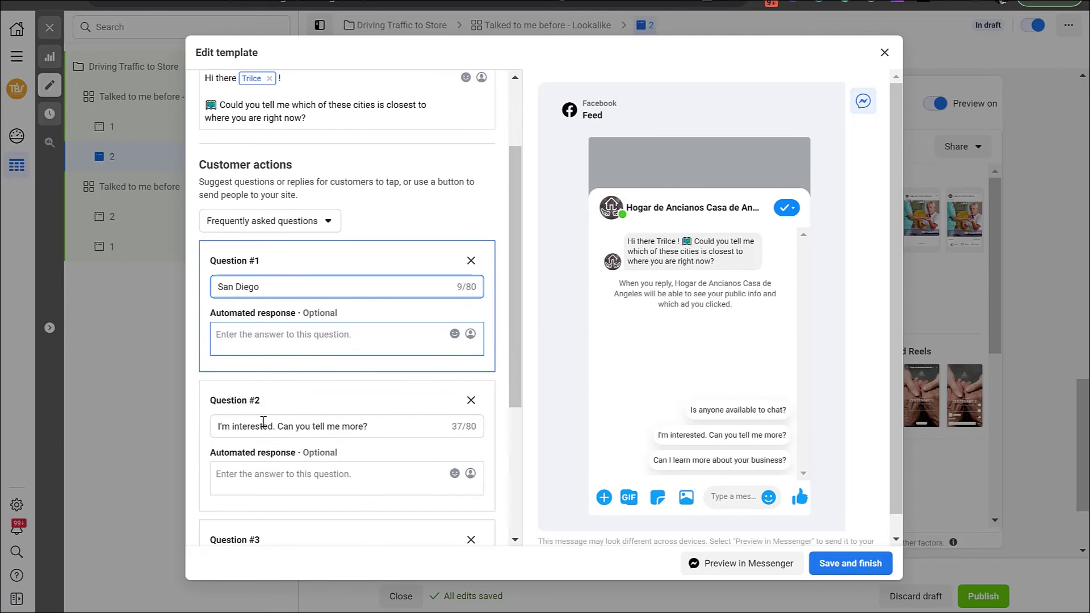
pyautogui.tripleClick(264, 426)
pyautogui.write('Los a')
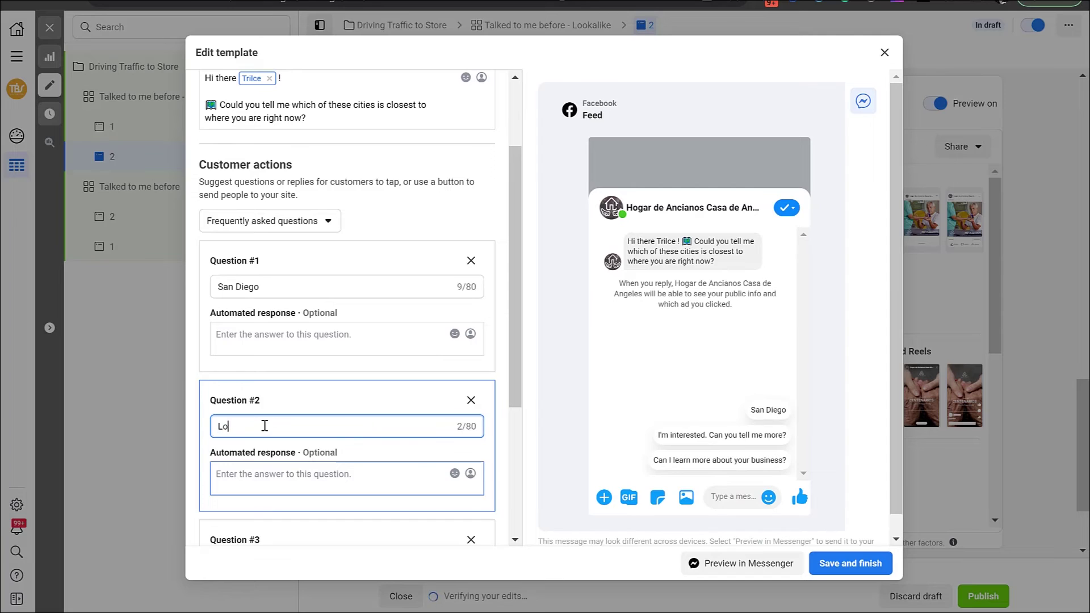
pyautogui.write('n')
pyautogui.press('BackSpace')
pyautogui.press('BackSpace')
pyautogui.write('Angeles')
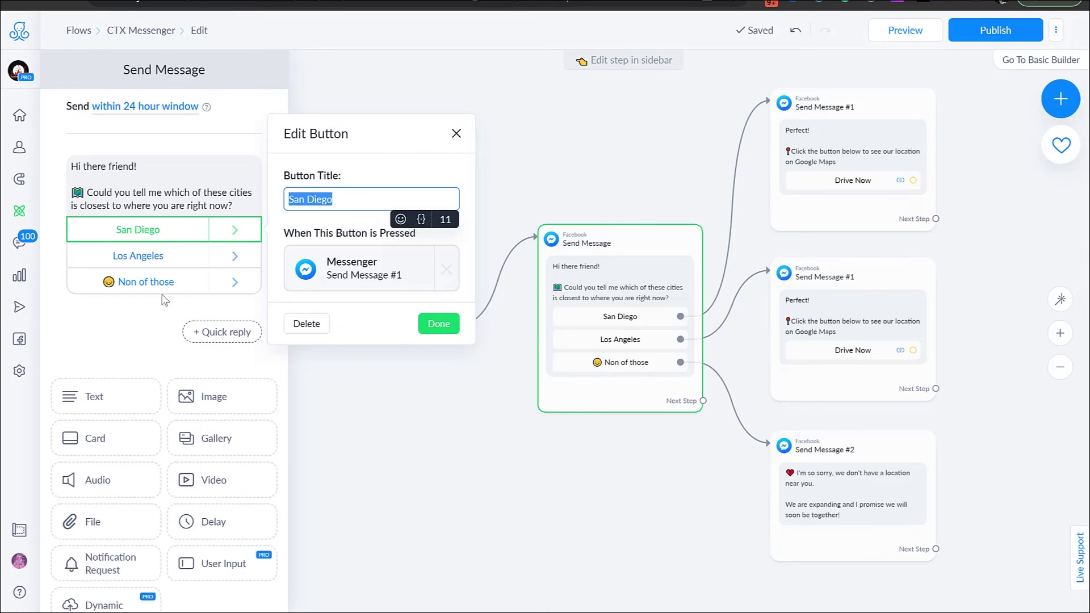
pyautogui.click(148, 297)
pyautogui.click(181, 281)
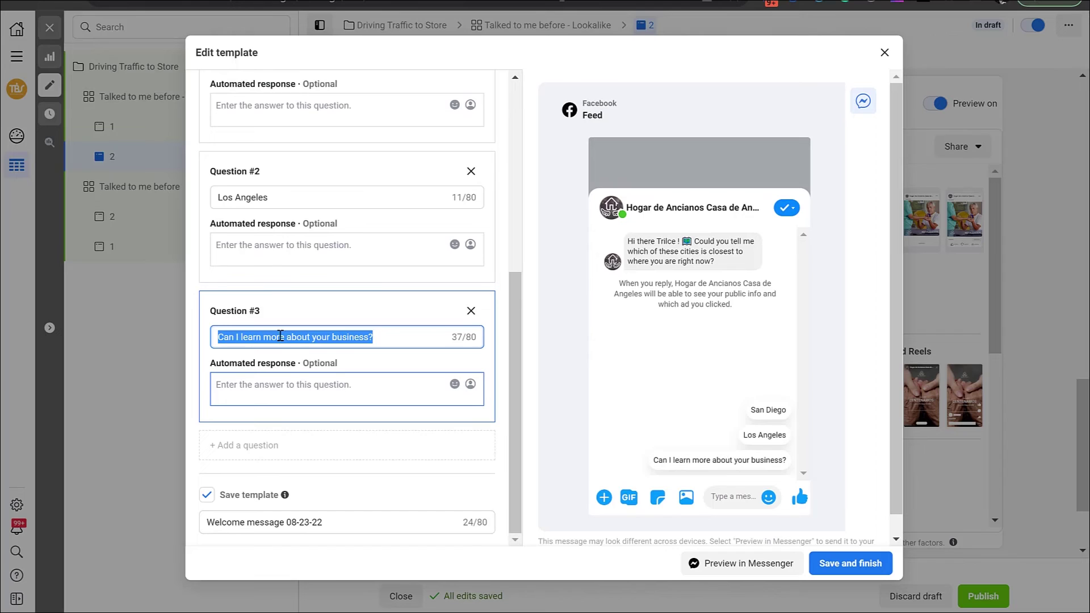
pyautogui.write('😞 Non of those')
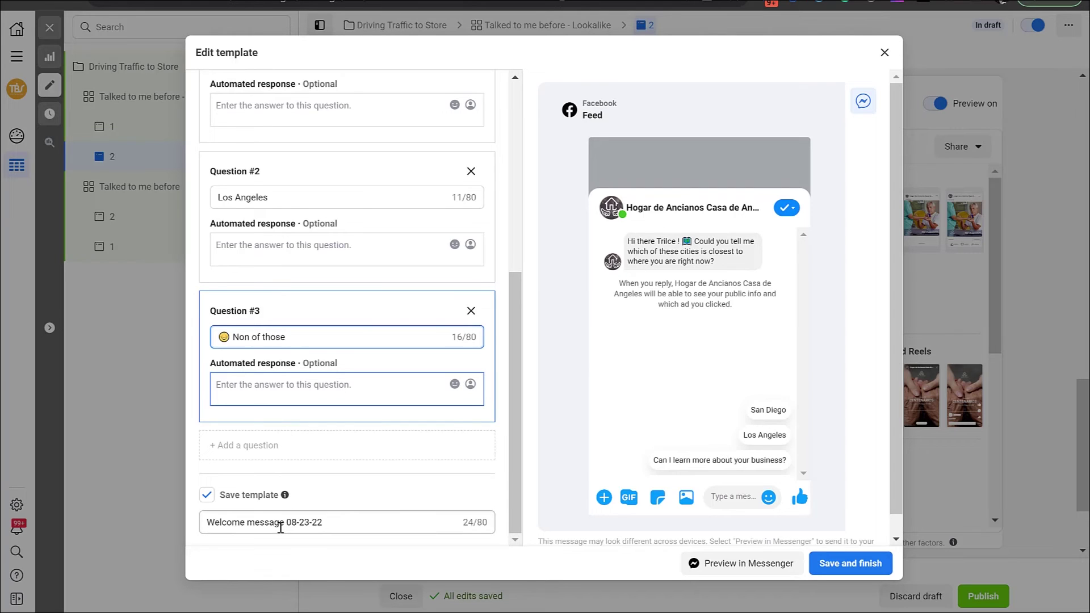
# - Name the template 'Visual JSON Location' and save it to the ad
pyautogui.tripleClick(278, 524)
pyautogui.write('Vi')
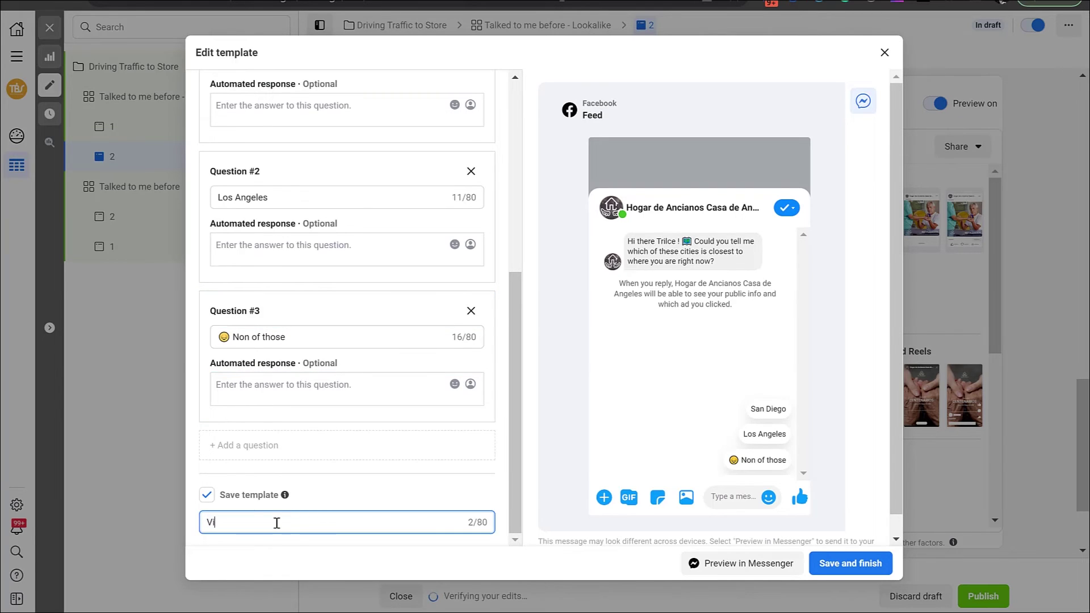
pyautogui.write('sual JSON Location')
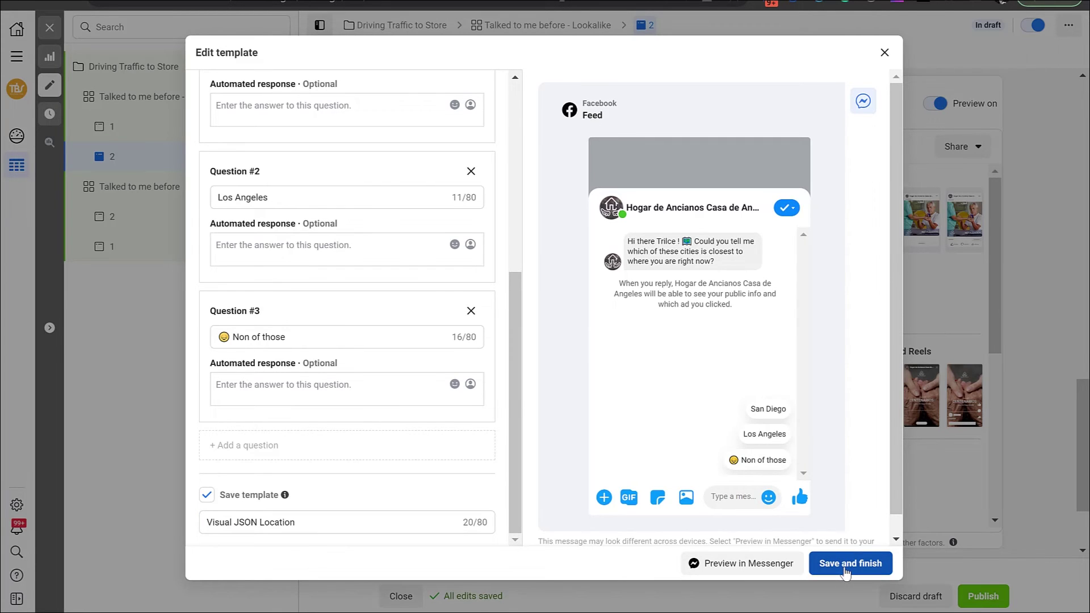
pyautogui.click(846, 573)
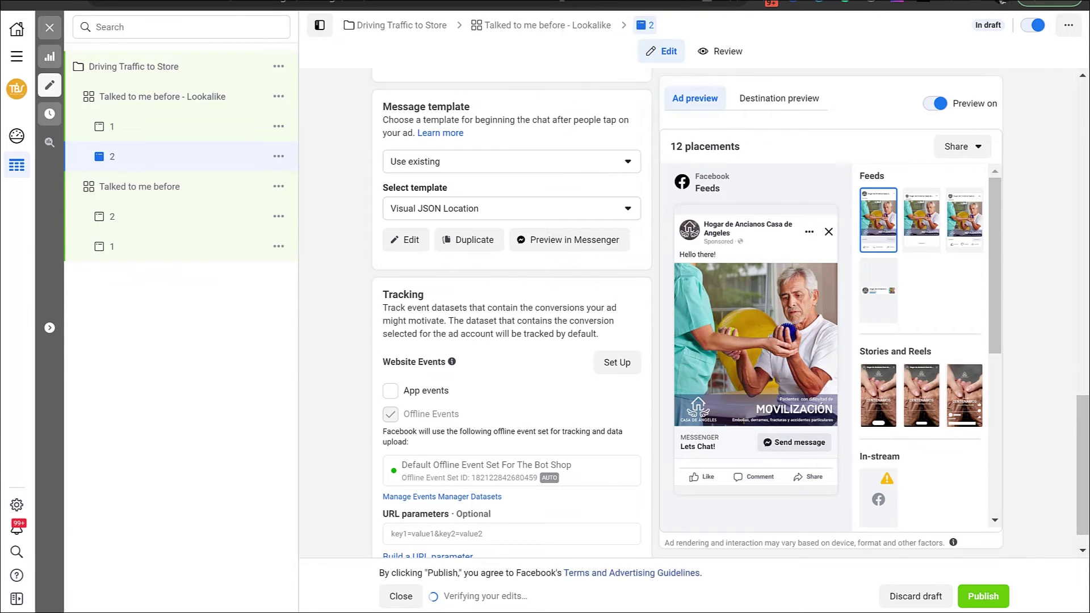
# - Review the JSON limits (150 characters, no variables), then return to the ManyChat flow editor
pyautogui.click(568, 5)
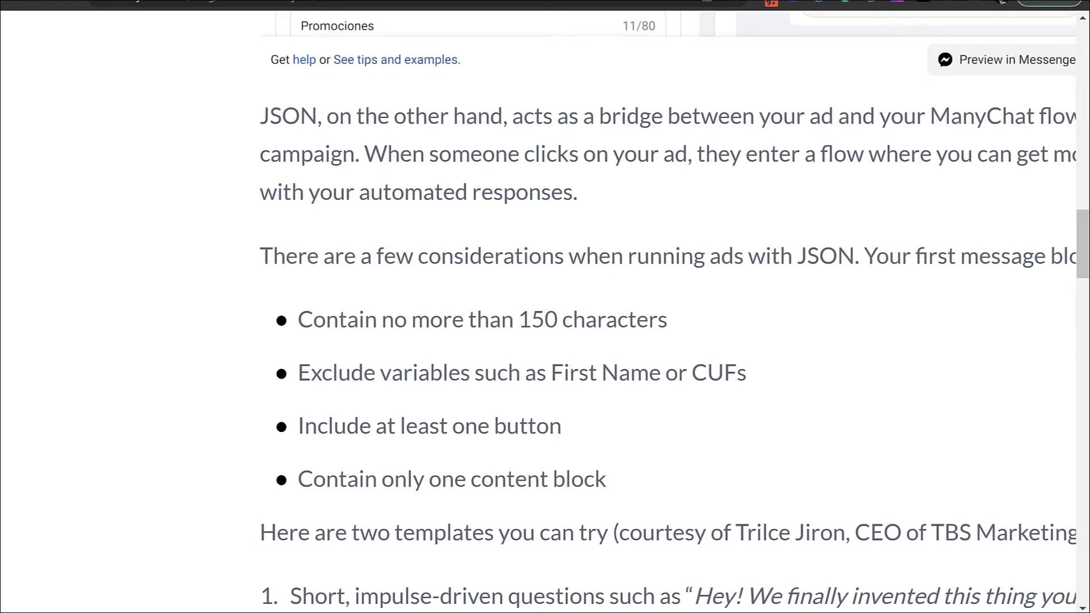
pyautogui.moveTo(490, 320); pyautogui.dragTo(617, 320)
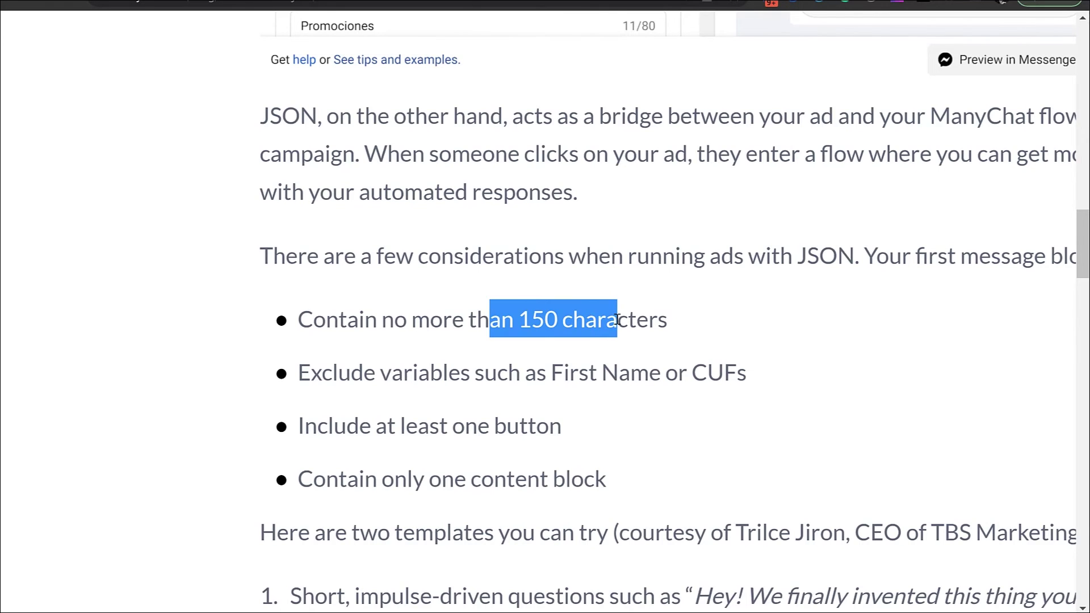
pyautogui.moveTo(380, 373); pyautogui.dragTo(507, 375)
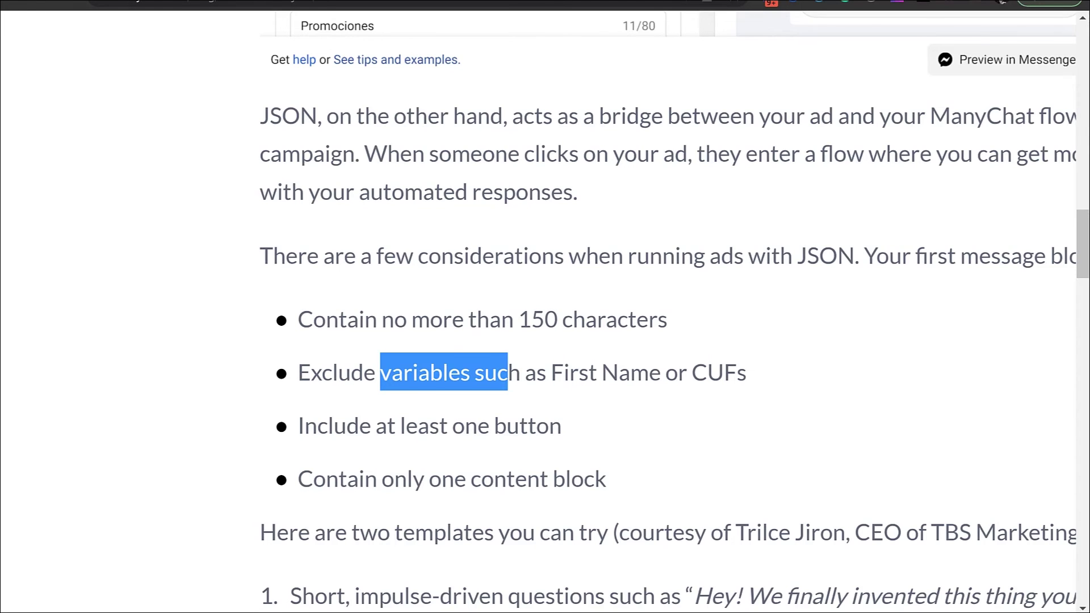
pyautogui.hotkey('alt', 'Tab')
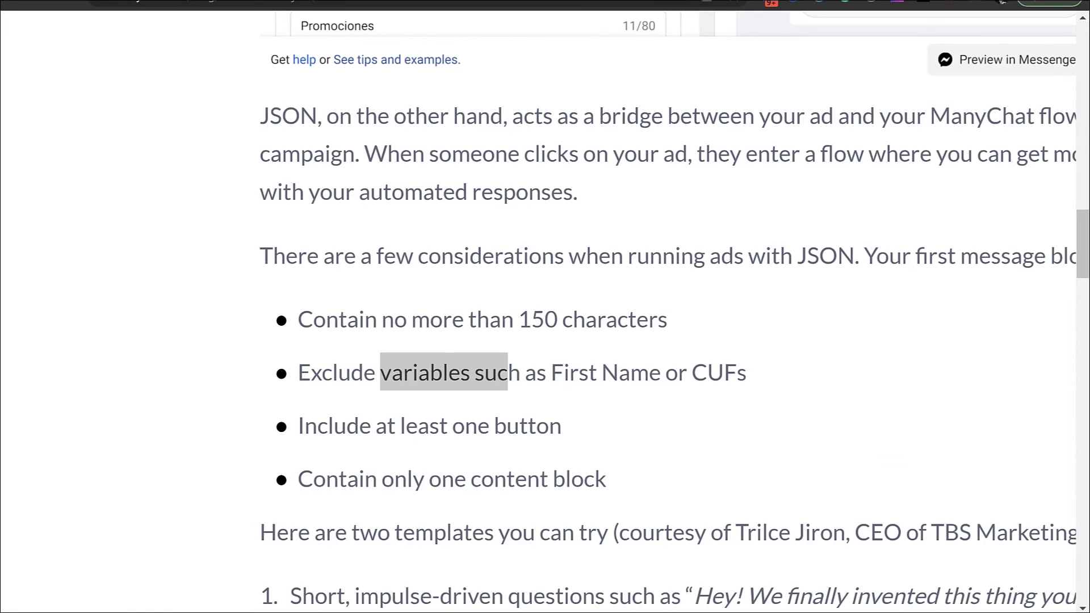
pyautogui.click(601, 502)
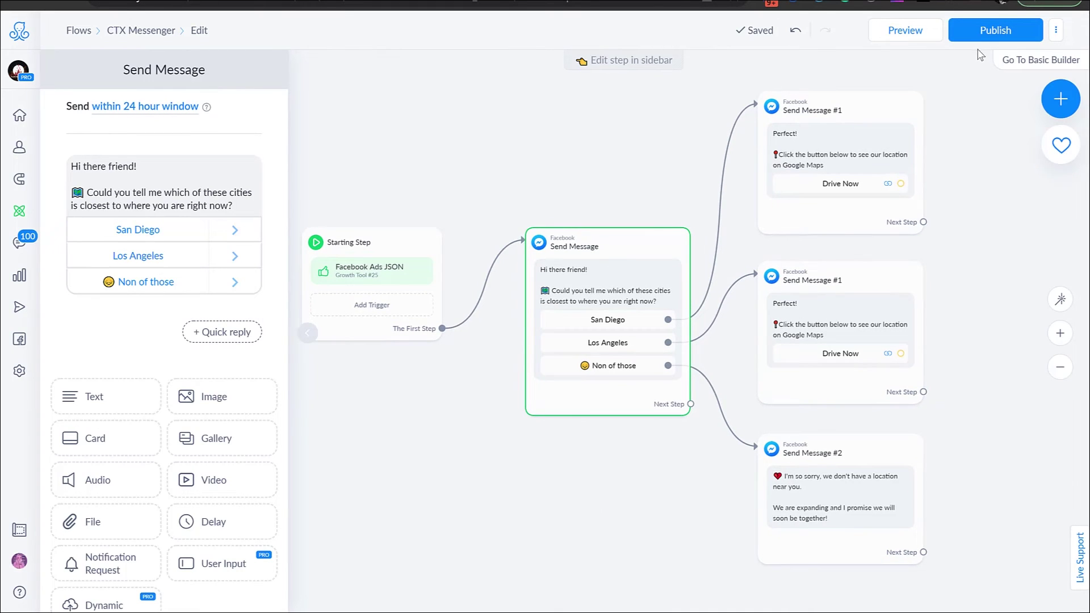
# - Publish the CTX Messenger flow, duplicate it, and open 'CTX Messenger copy'
pyautogui.click(994, 32)
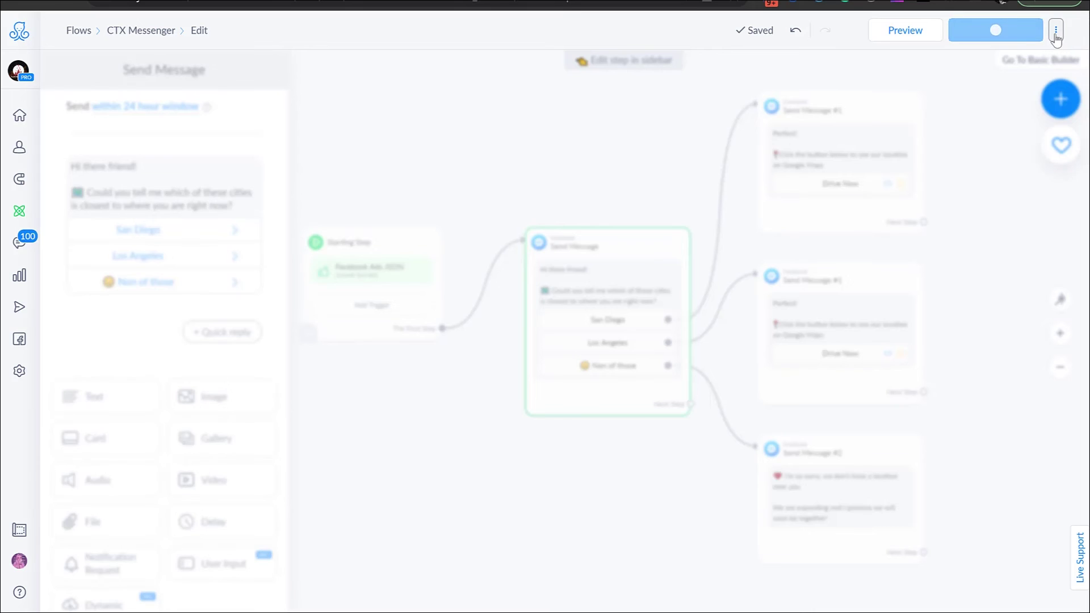
pyautogui.click(1056, 34)
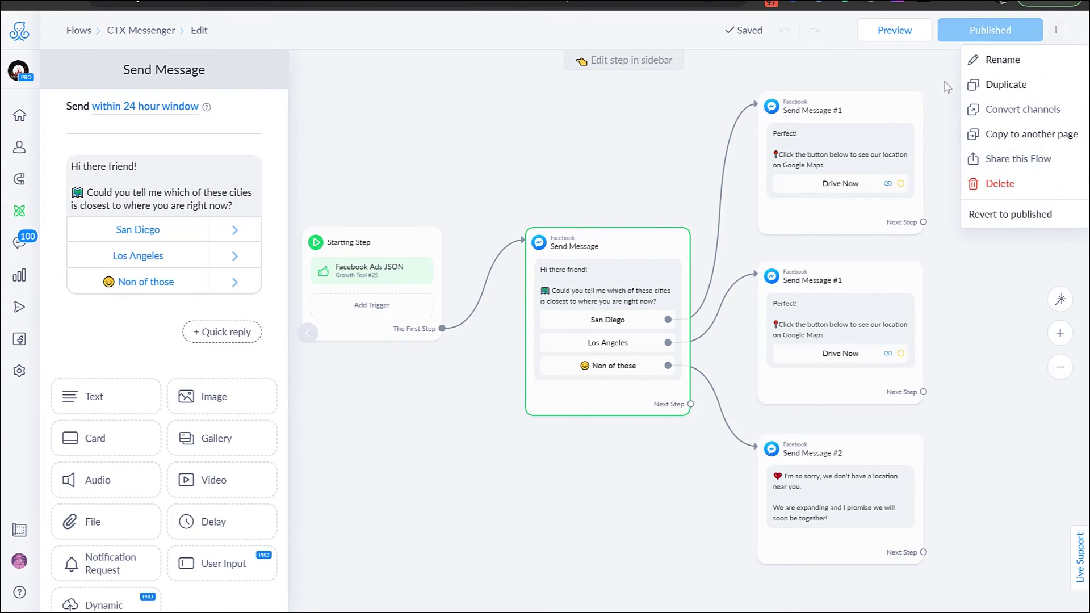
pyautogui.click(991, 89)
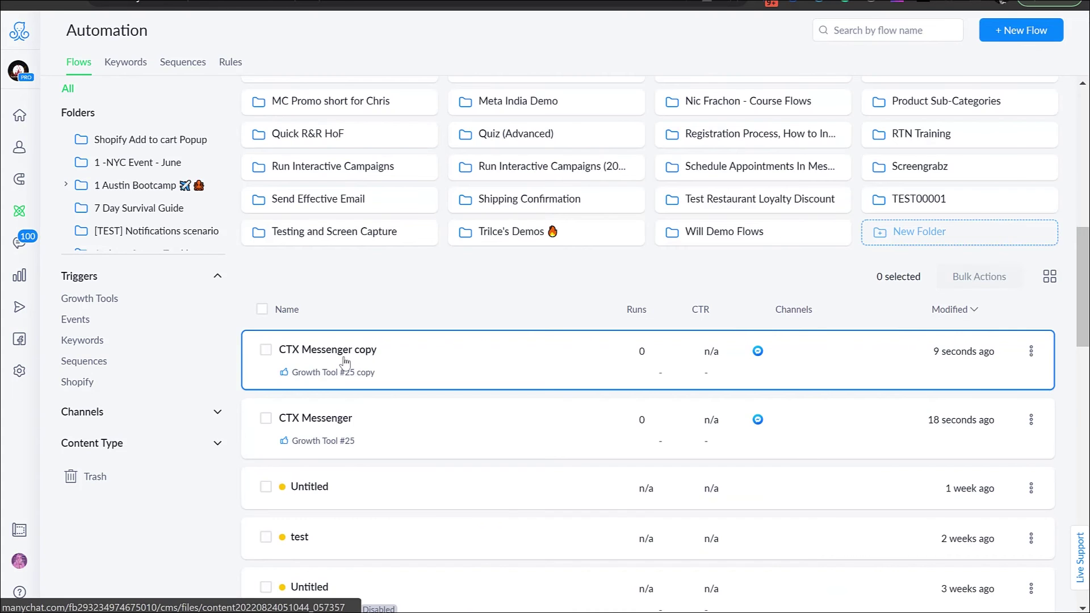
pyautogui.click(351, 356)
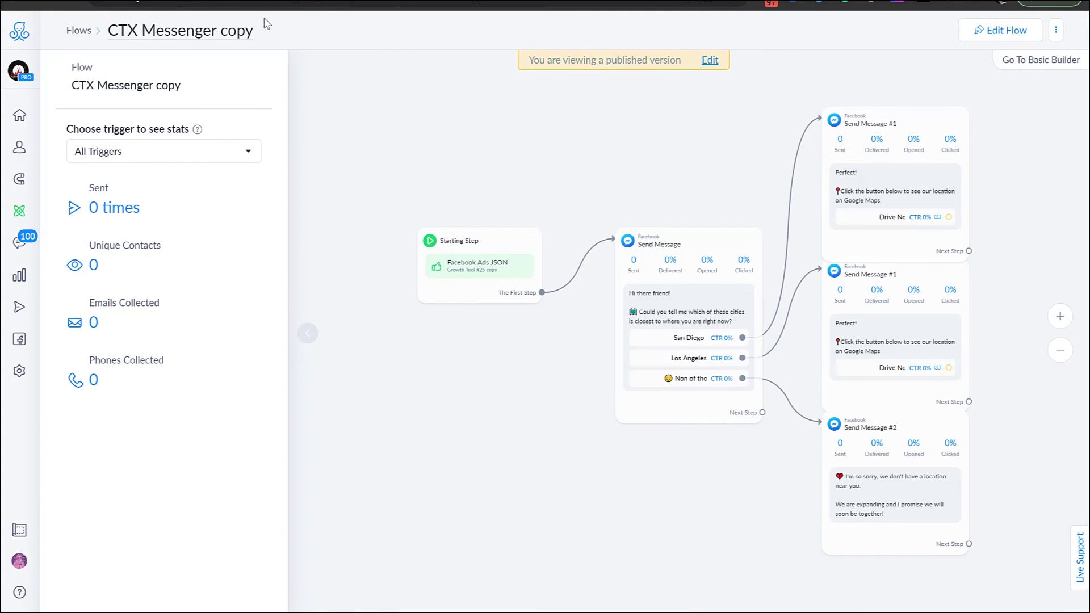
# - Rename the copied flow to 'San Diego'
pyautogui.click(185, 32)
pyautogui.write('San Diego')
pyautogui.click(480, 244)
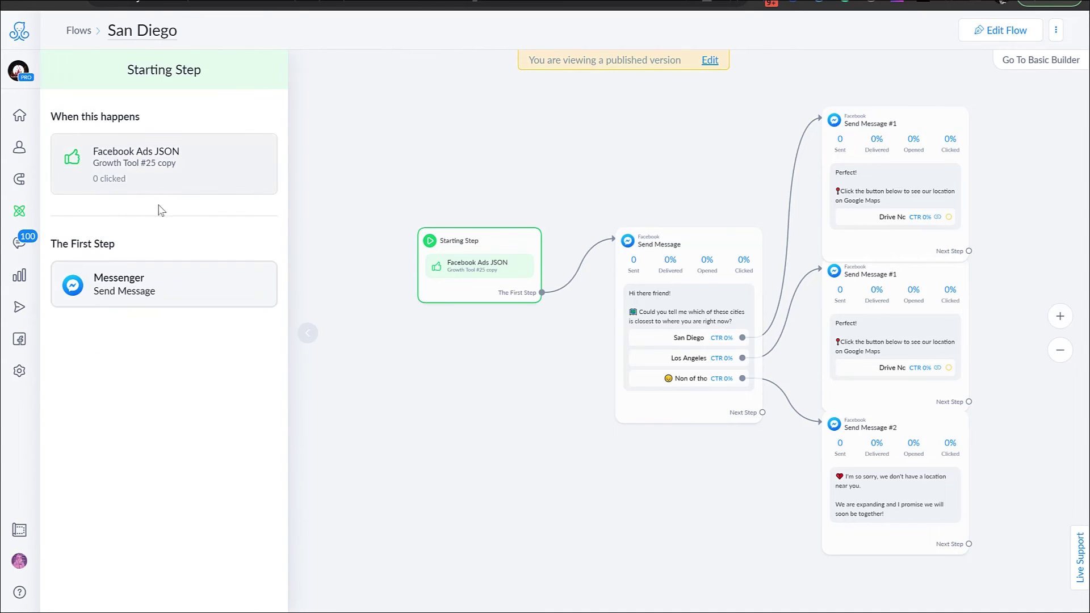
# - Add a Facebook Keyword trigger for messages exactly 'San Diego' and publish the flow
pyautogui.click(988, 30)
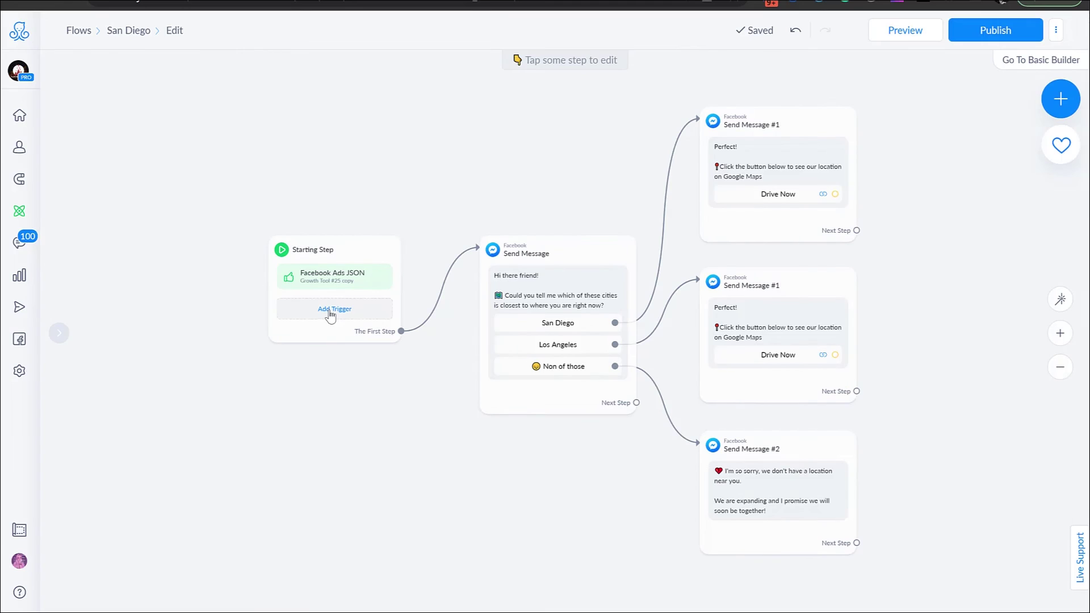
pyautogui.click(331, 316)
pyautogui.scroll(-1, 467, 399)
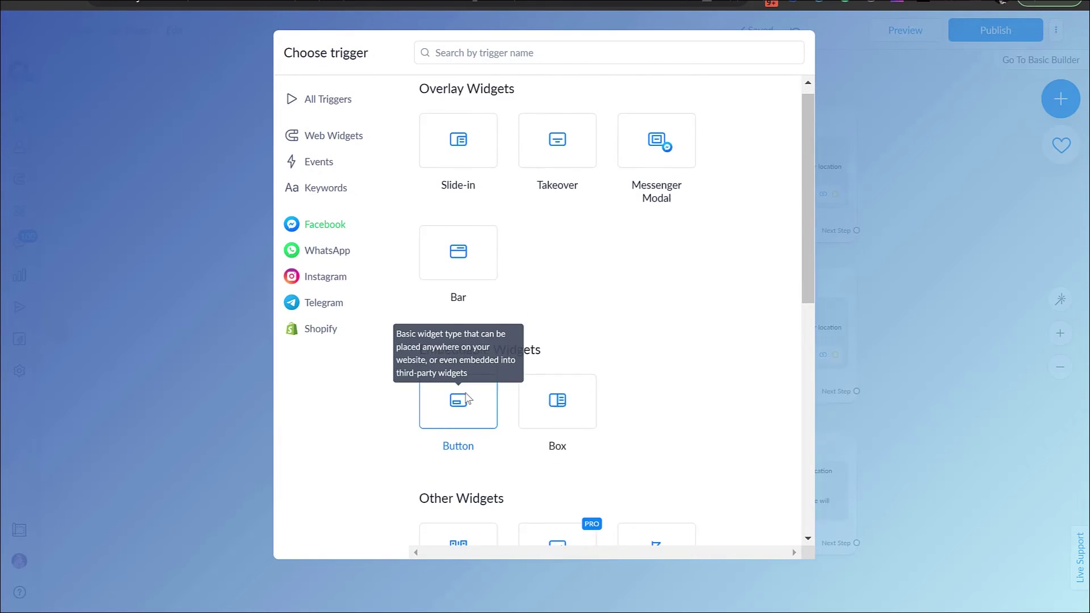
pyautogui.scroll(-5, 467, 399)
pyautogui.click(486, 451)
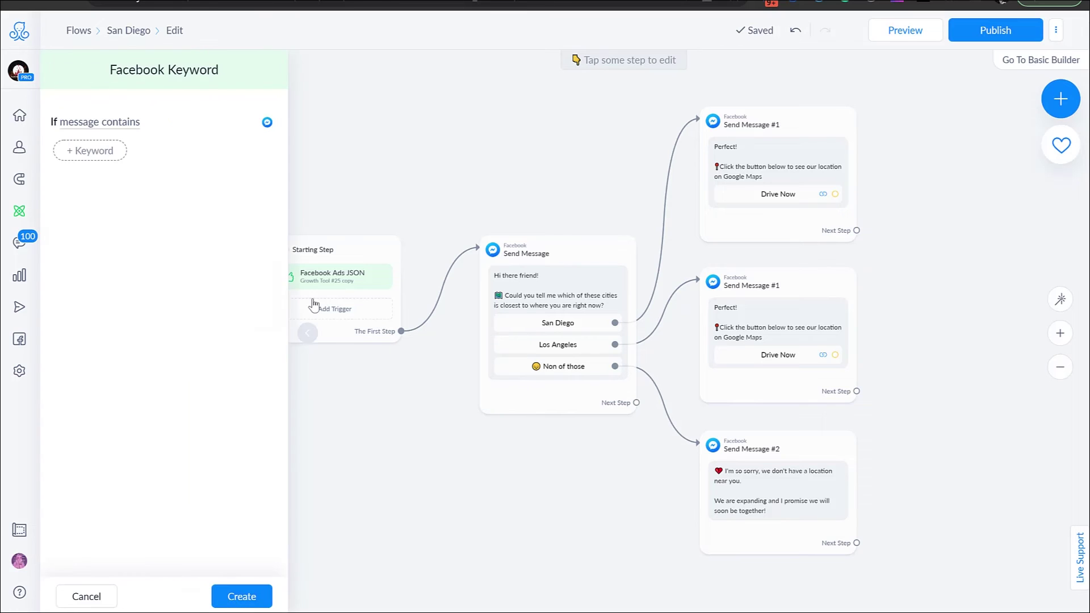
pyautogui.click(91, 150)
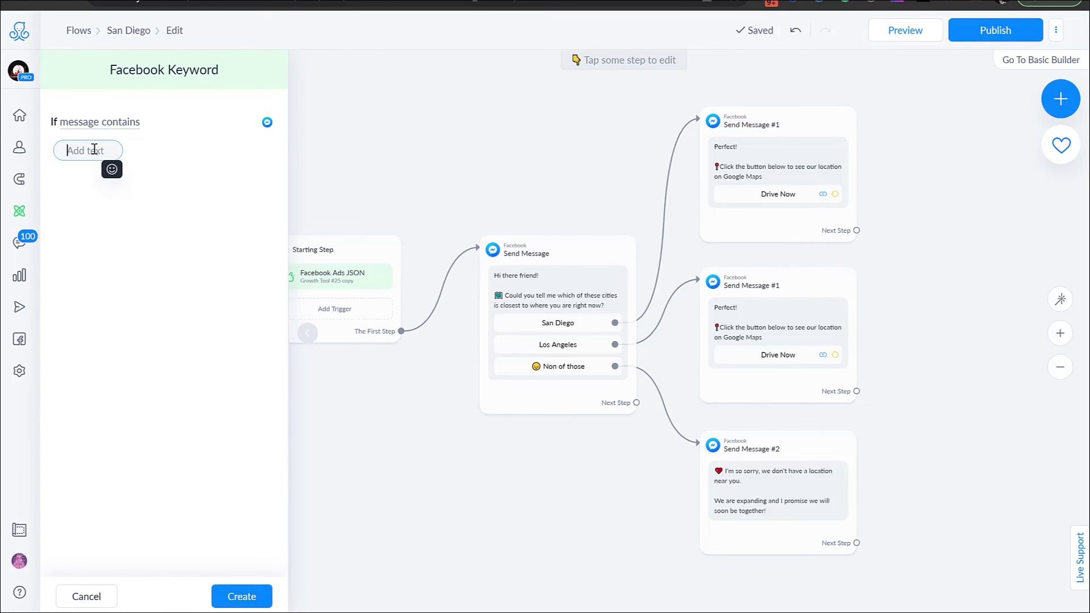
pyautogui.write('San Diego')
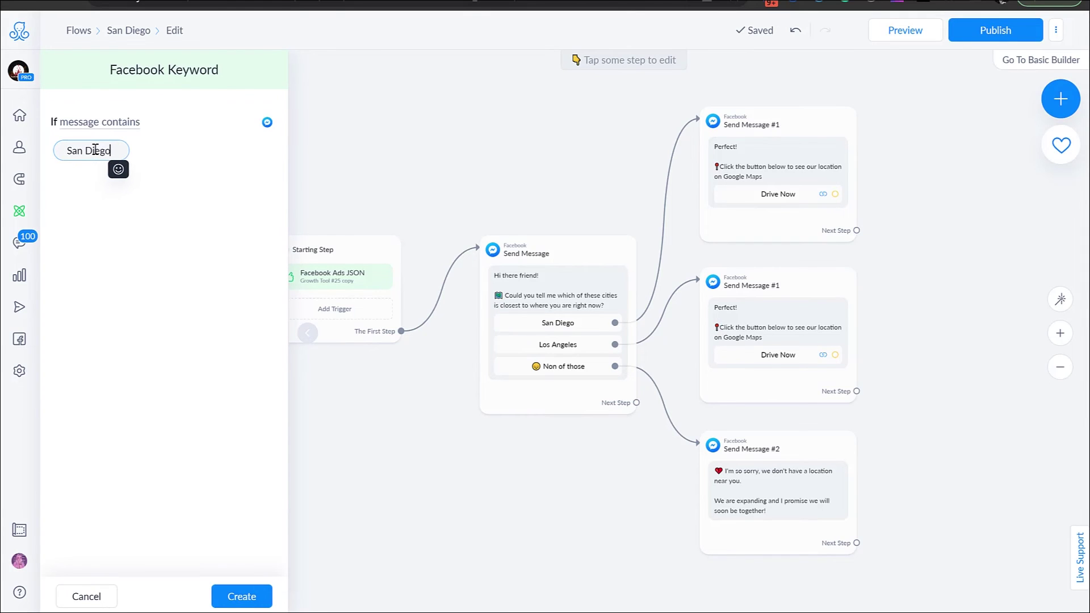
pyautogui.click(89, 123)
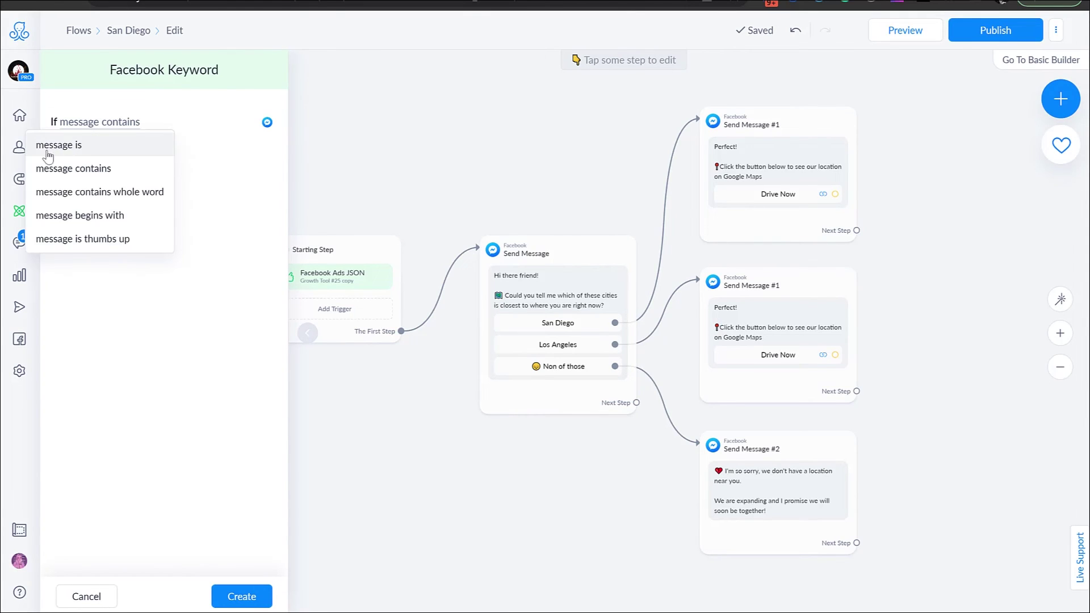
pyautogui.click(72, 147)
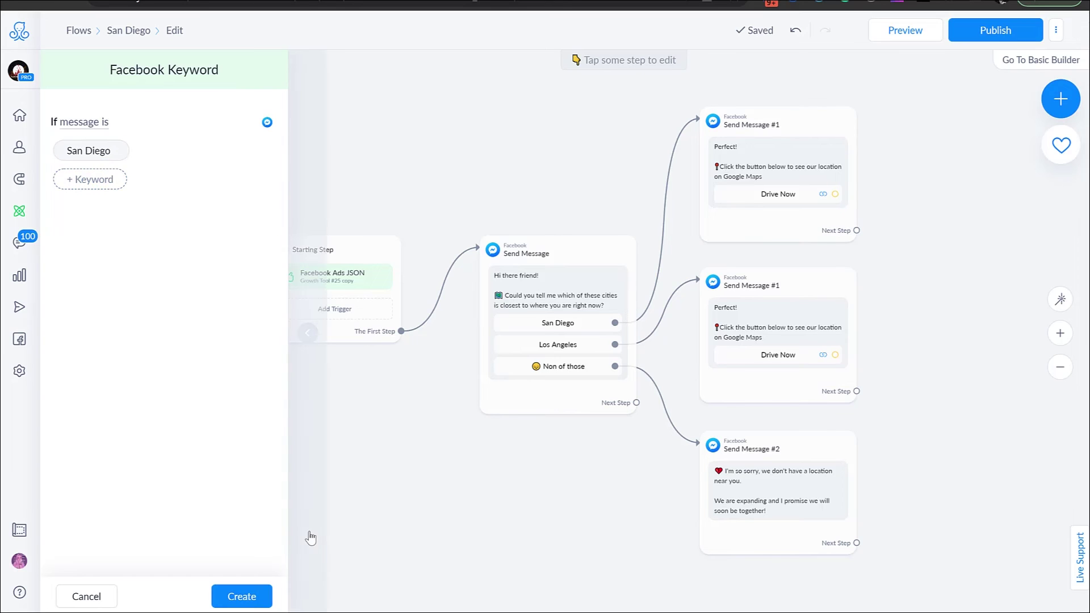
pyautogui.click(237, 596)
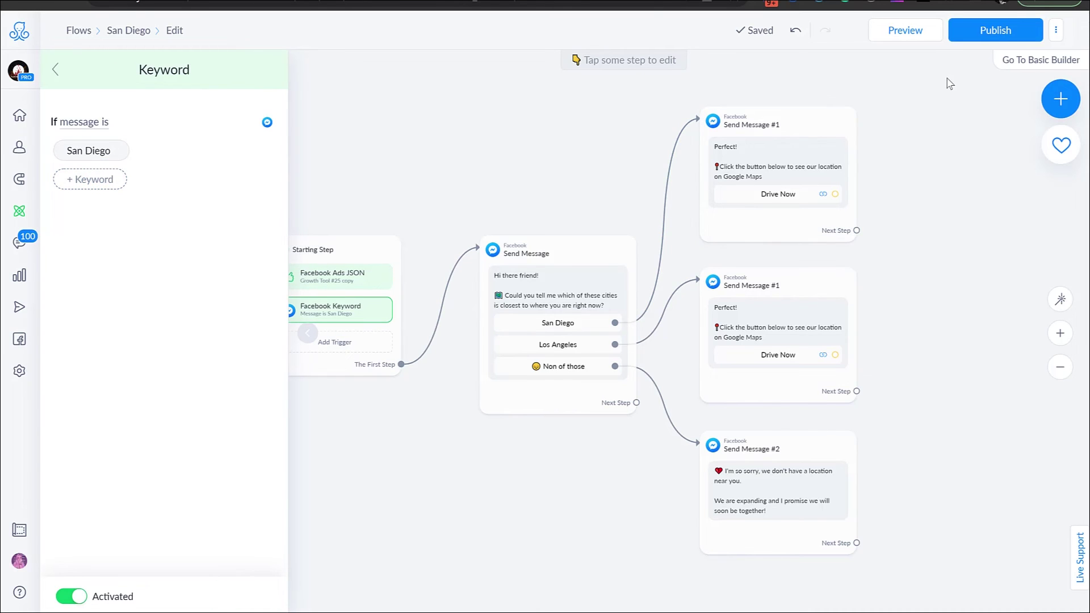
pyautogui.click(1007, 28)
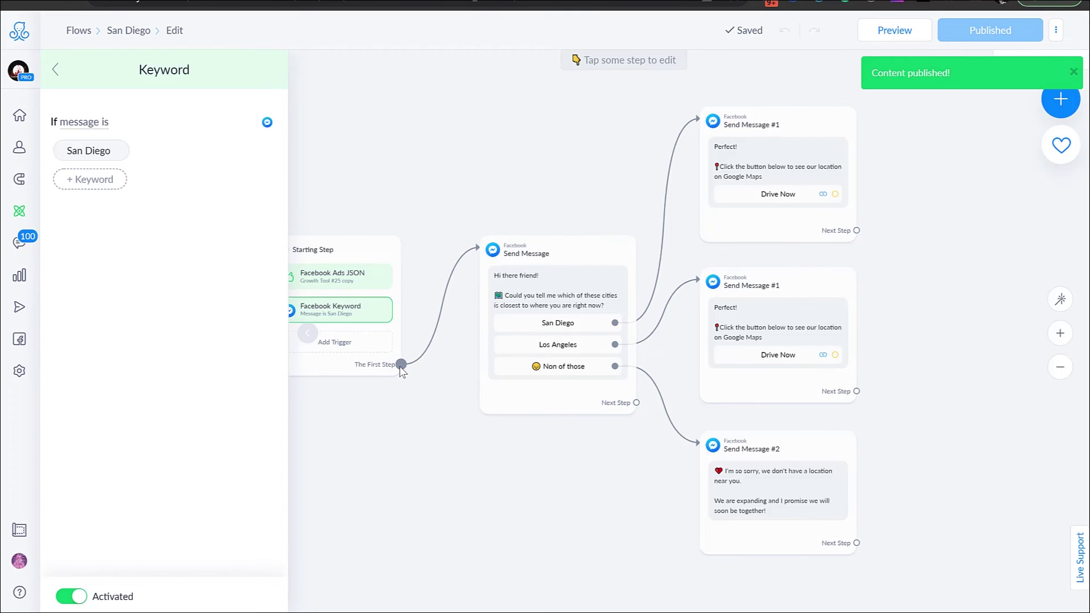
# - Reconnect the First Step to Send Message and inspect the Send Message #1 node
pyautogui.moveTo(401, 364); pyautogui.dragTo(712, 120)
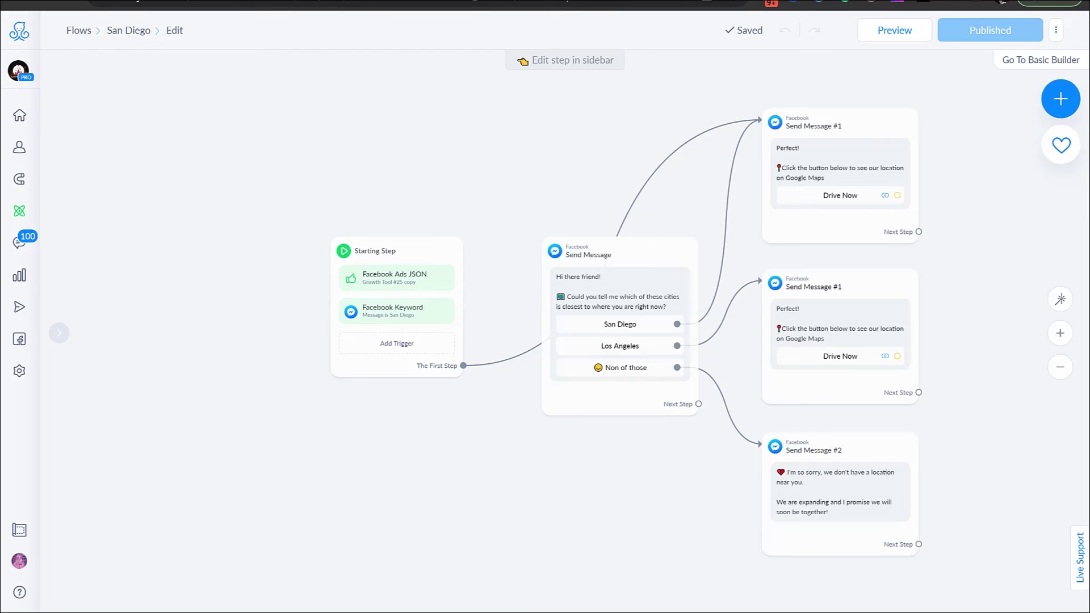
pyautogui.scroll(5, 372, 306)
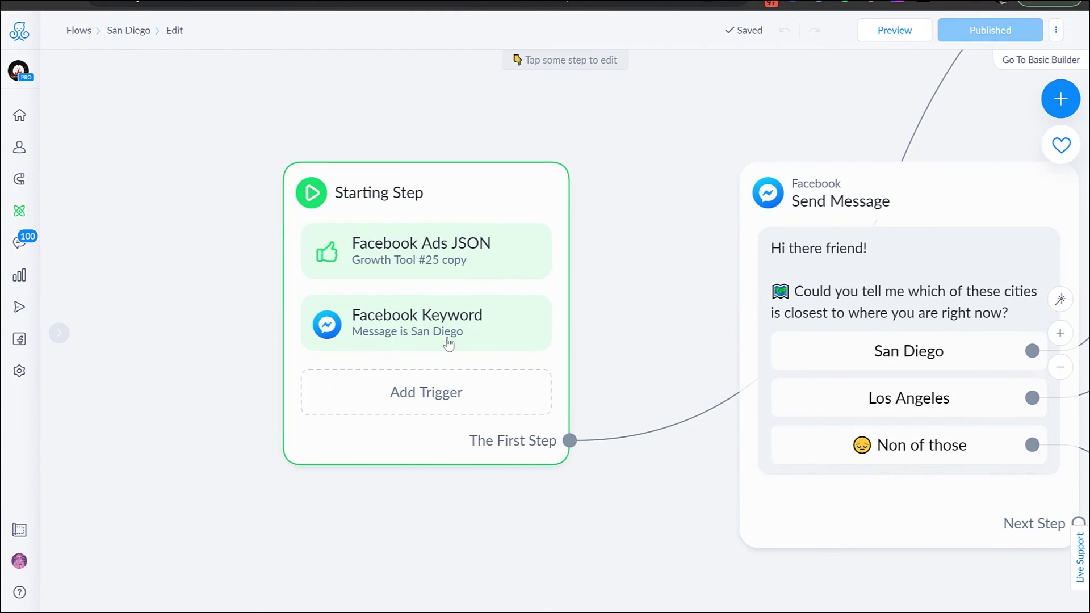
pyautogui.scroll(-2, 540, 382)
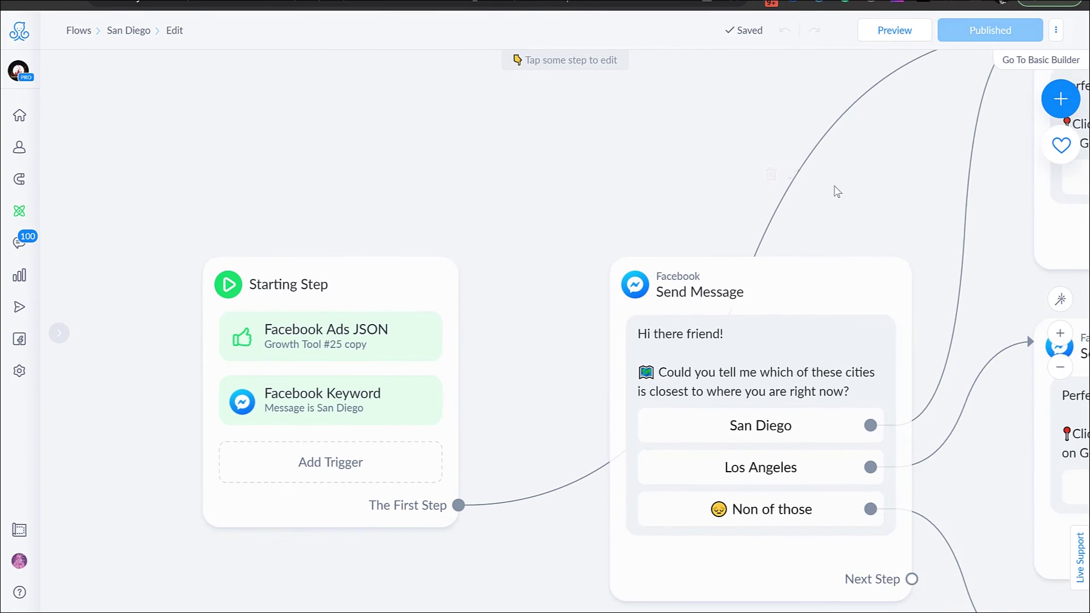
pyautogui.moveTo(488, 259); pyautogui.dragTo(256, 294)
pyautogui.click(723, 245)
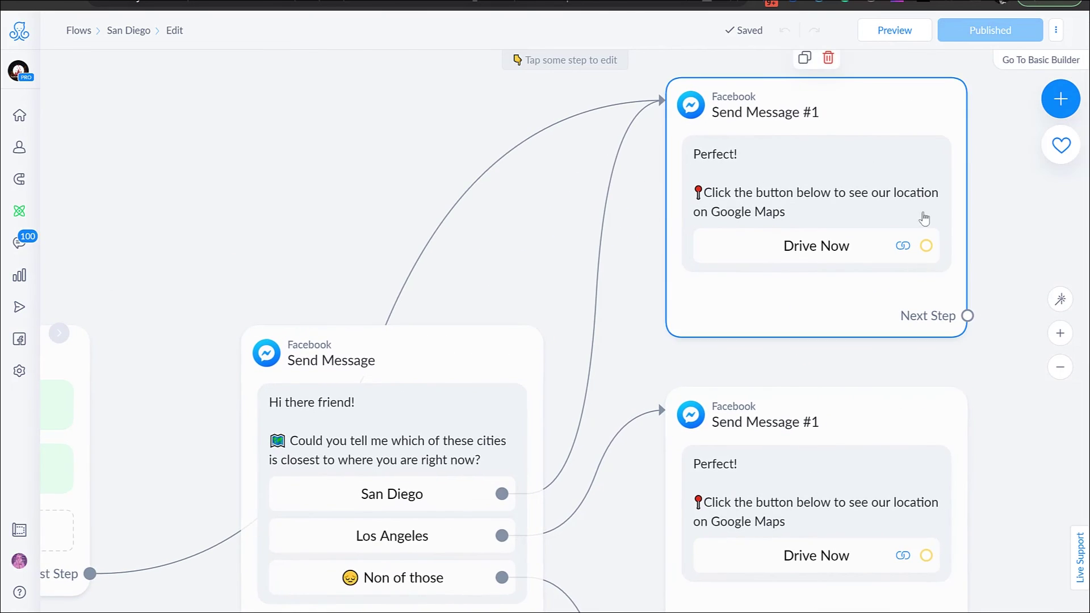
pyautogui.click(499, 245)
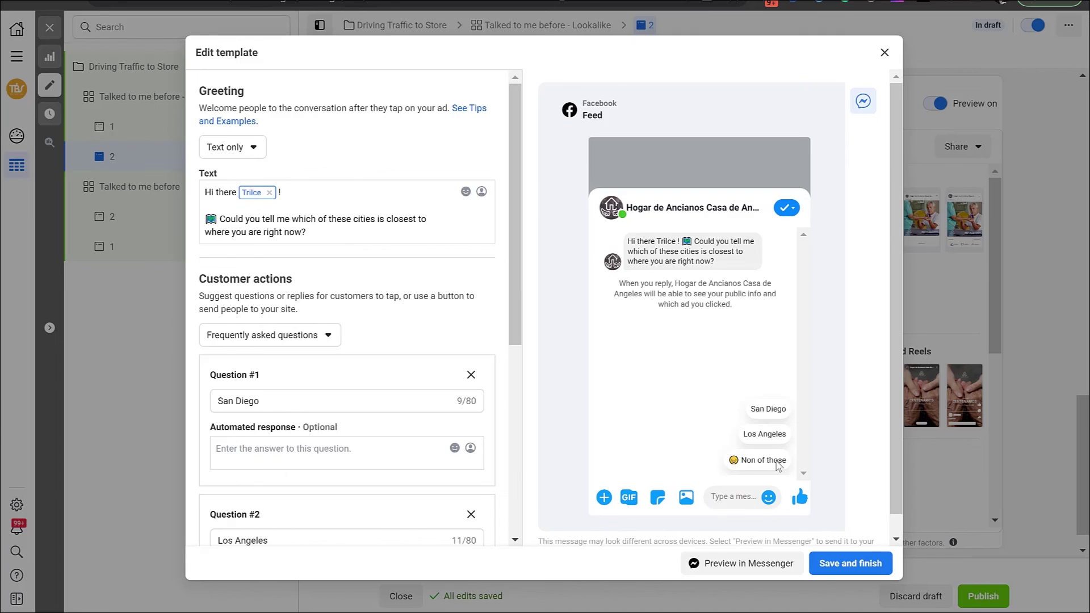
# - Close the template editor and open the 'Talked to me before - Lookalike' ad set
pyautogui.press('Escape')
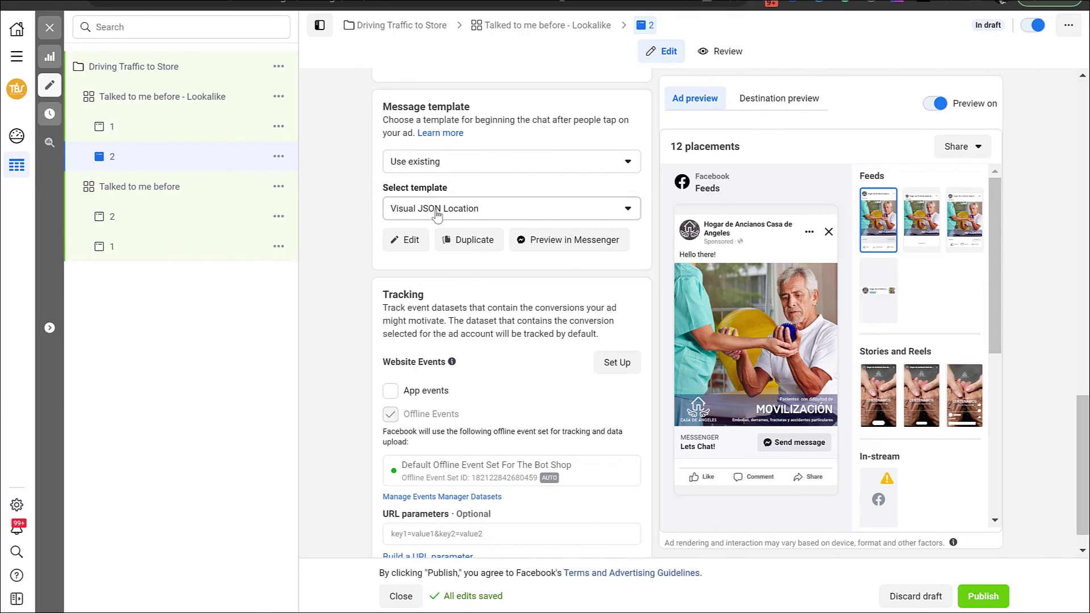
pyautogui.click(277, 97)
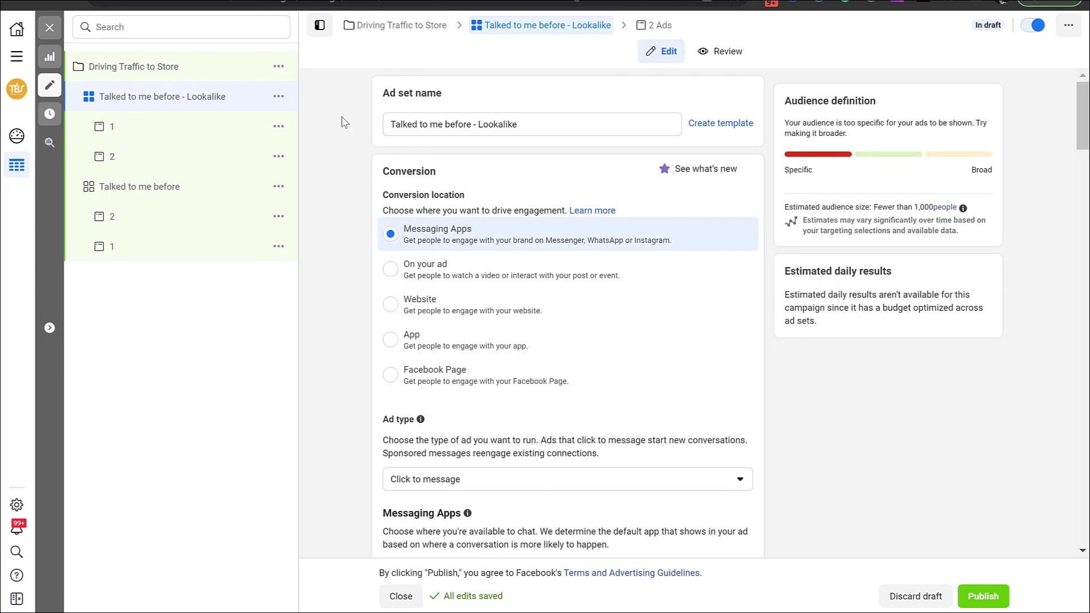